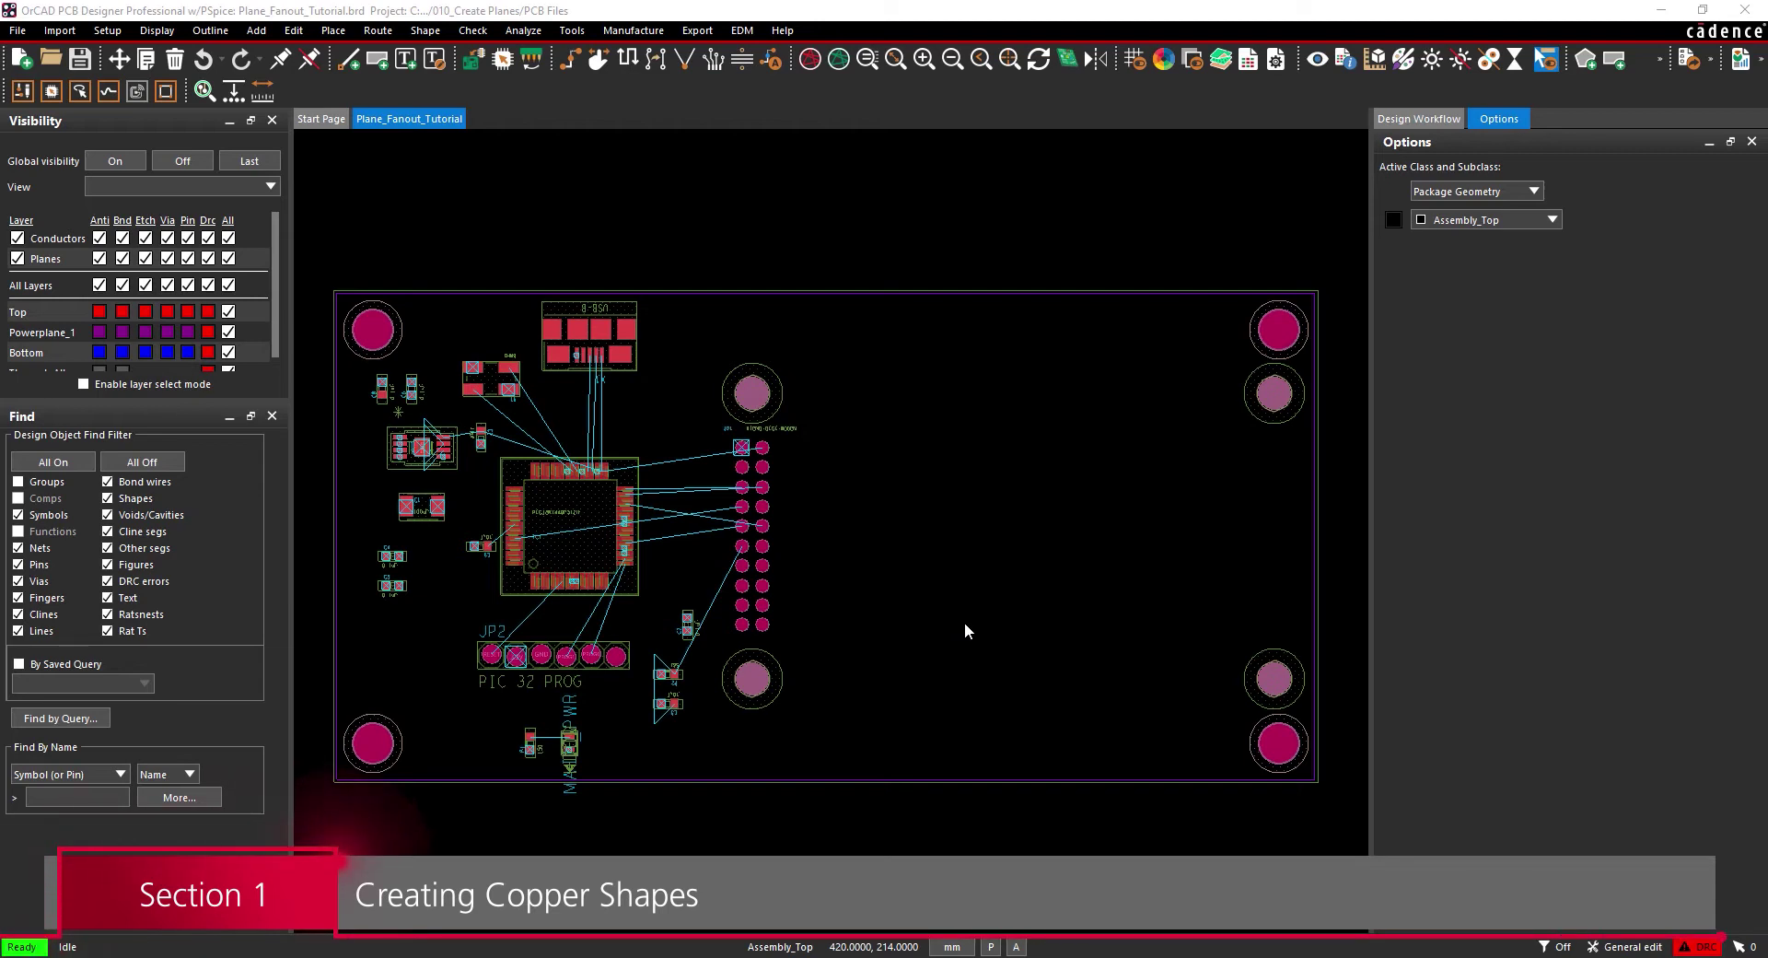
Step: Start a rectangular dynamic copper shape on Etch/Bottom and assign it the Gnd net
{"action": "left_click", "coordinate": [425, 31]}
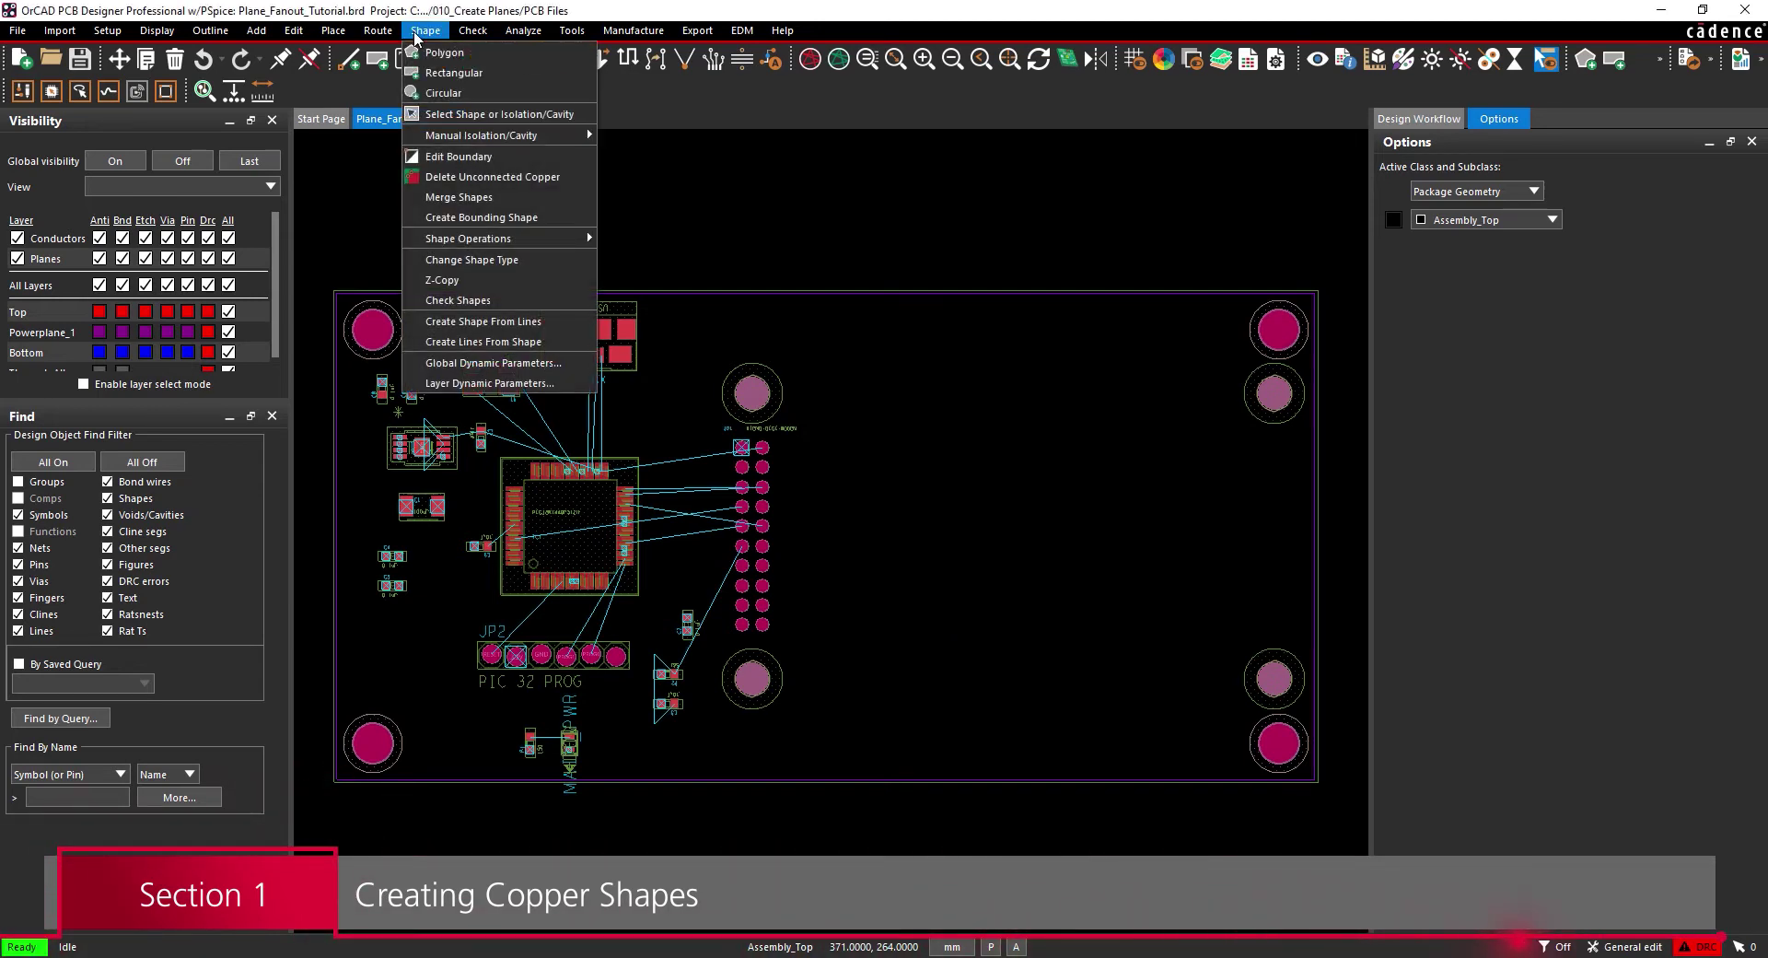
{"action": "left_click", "coordinate": [428, 73]}
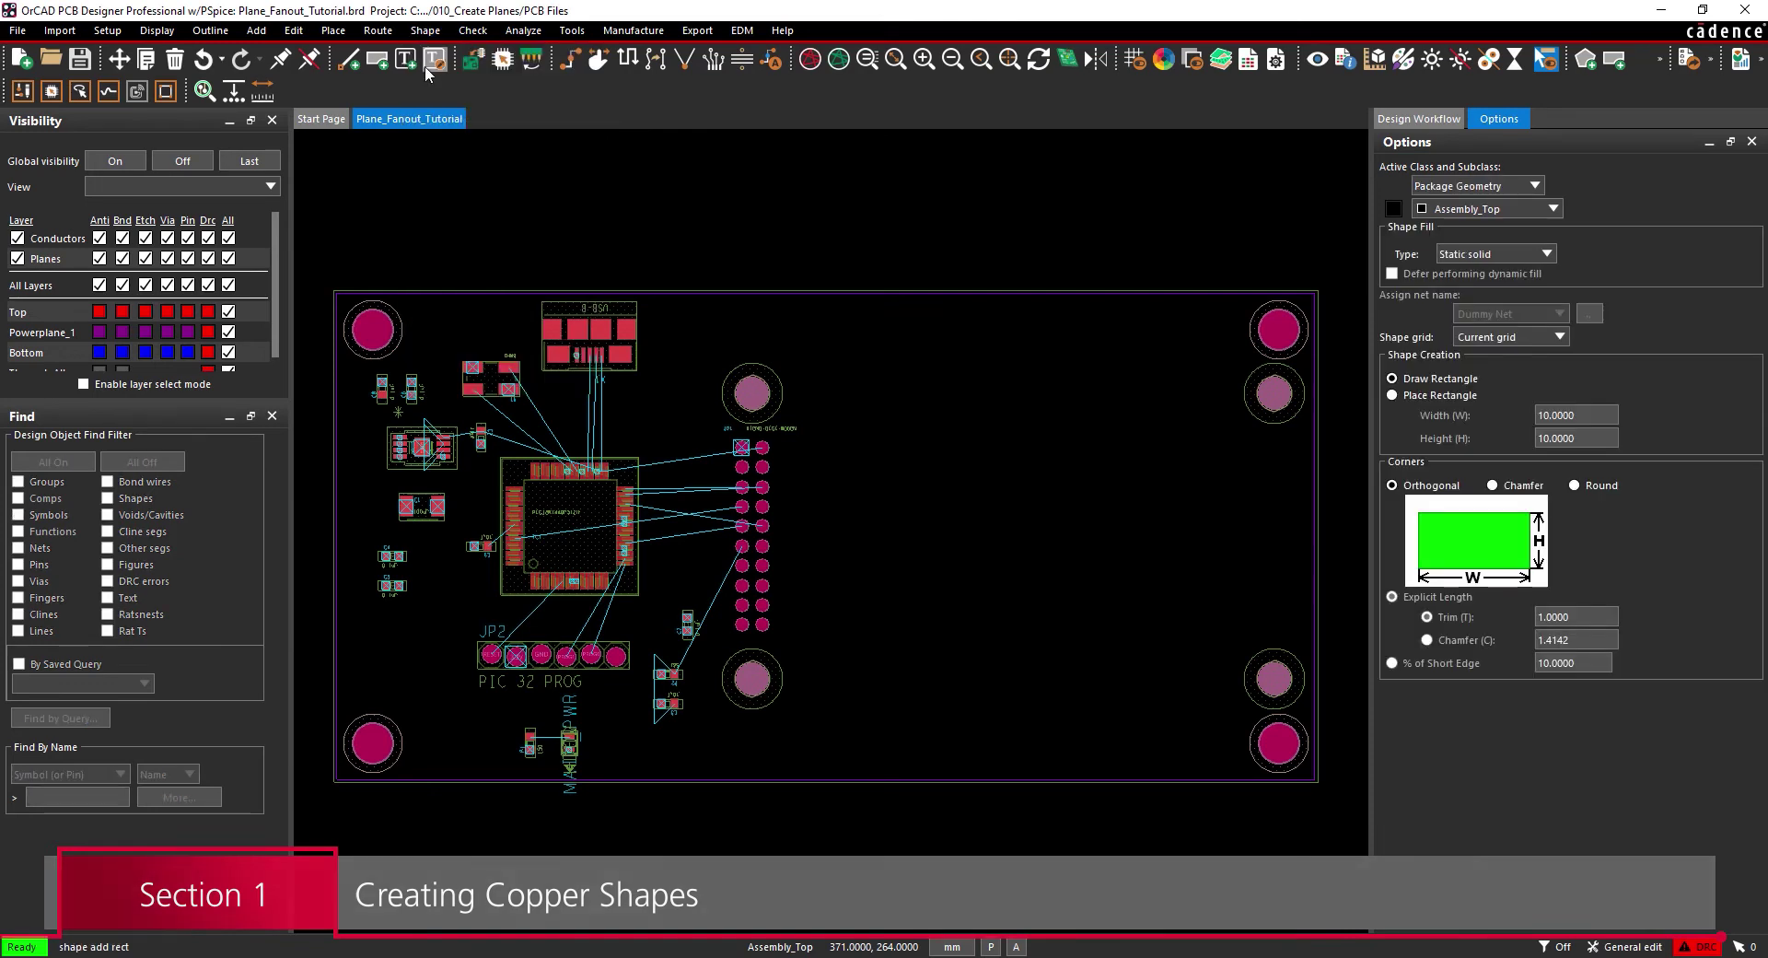
{"action": "left_click", "coordinate": [1436, 186]}
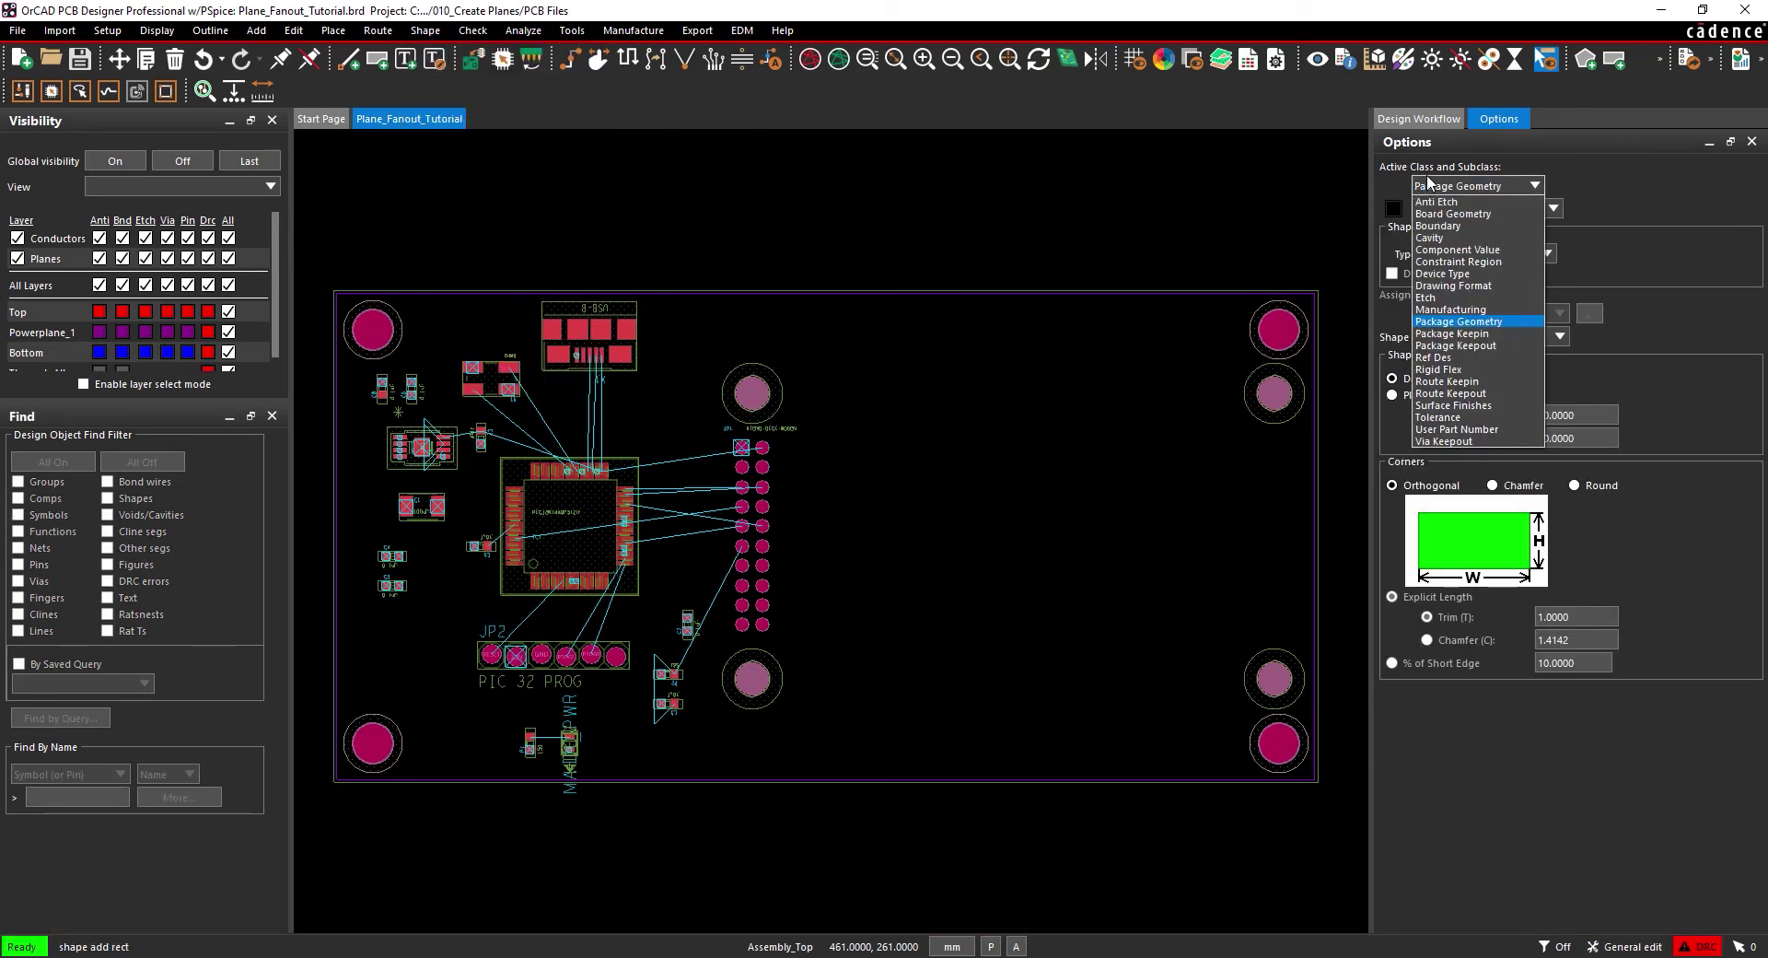
{"action": "left_click", "coordinate": [1440, 292]}
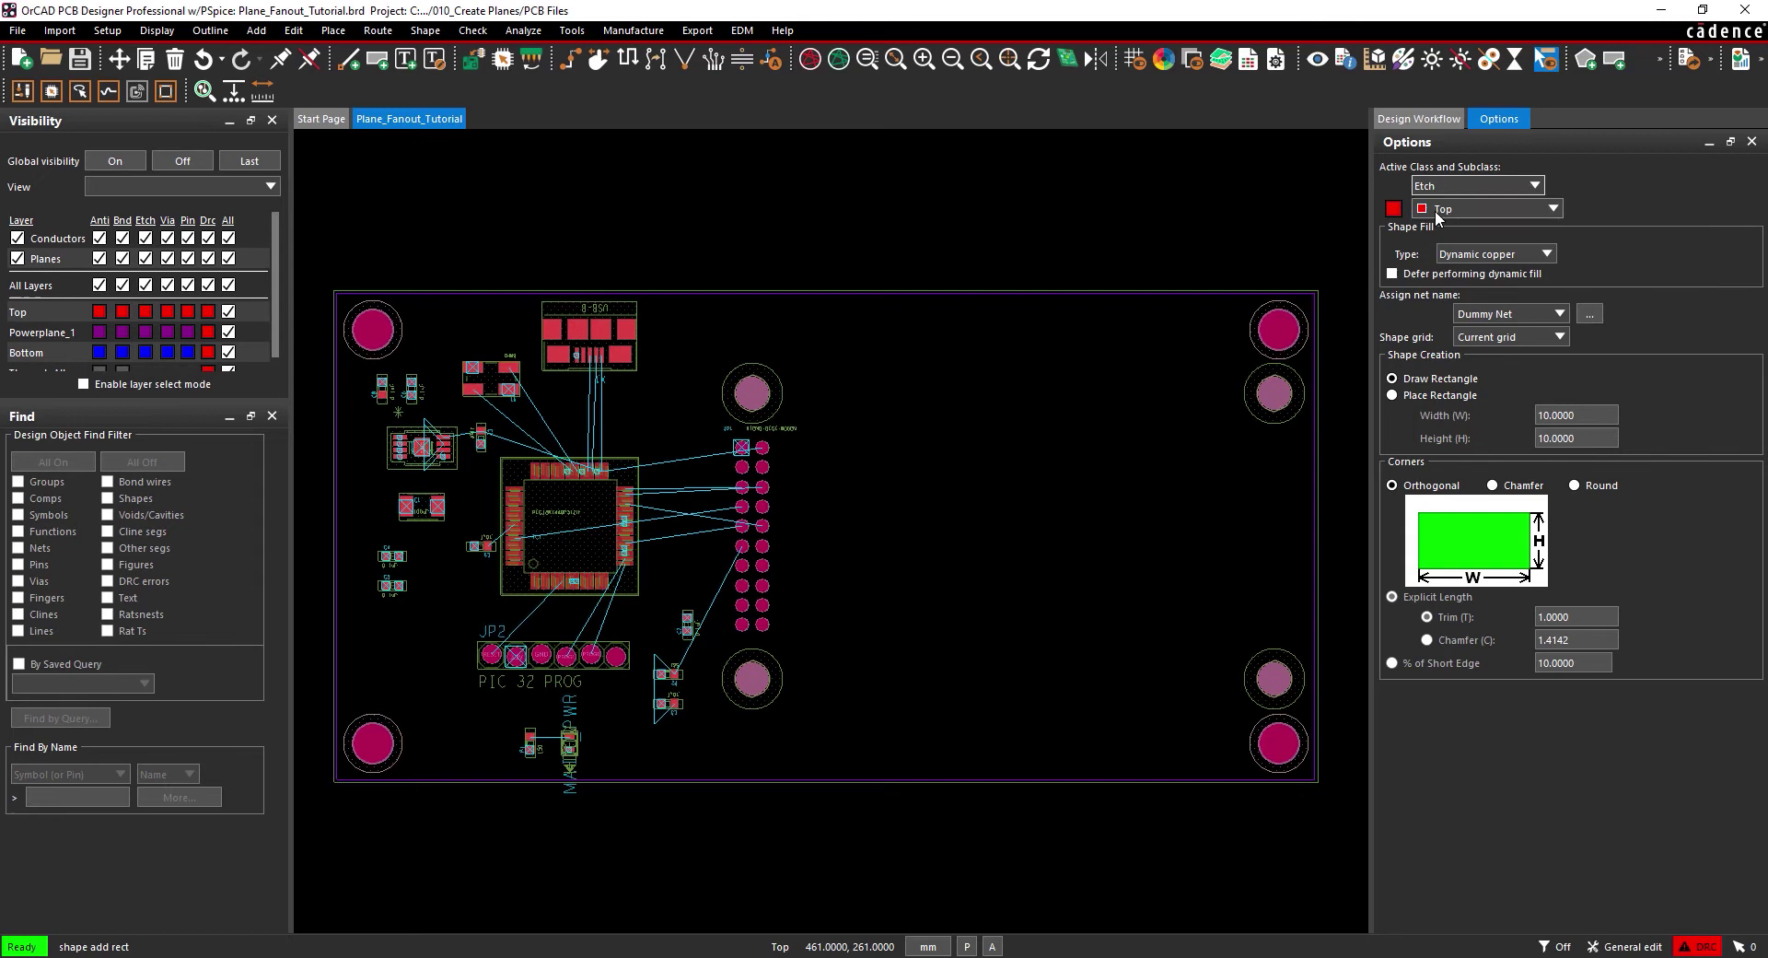
{"action": "left_click", "coordinate": [1441, 209]}
{"action": "left_click", "coordinate": [1442, 249]}
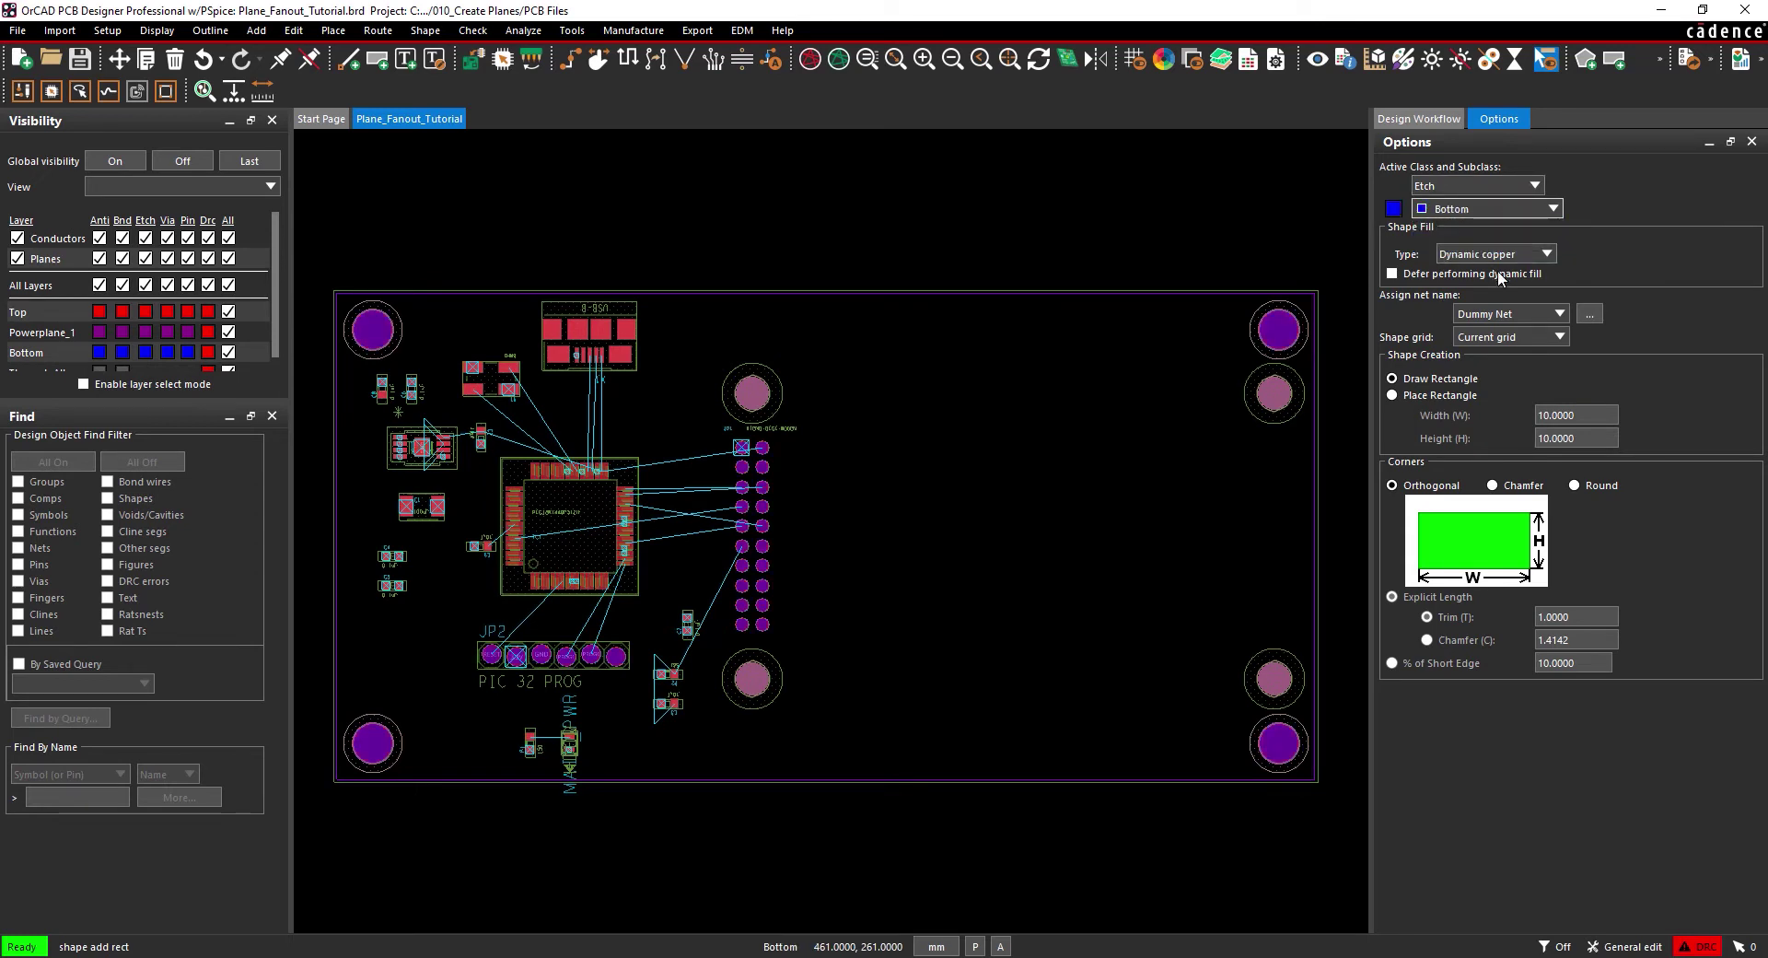
{"action": "left_click", "coordinate": [1557, 314]}
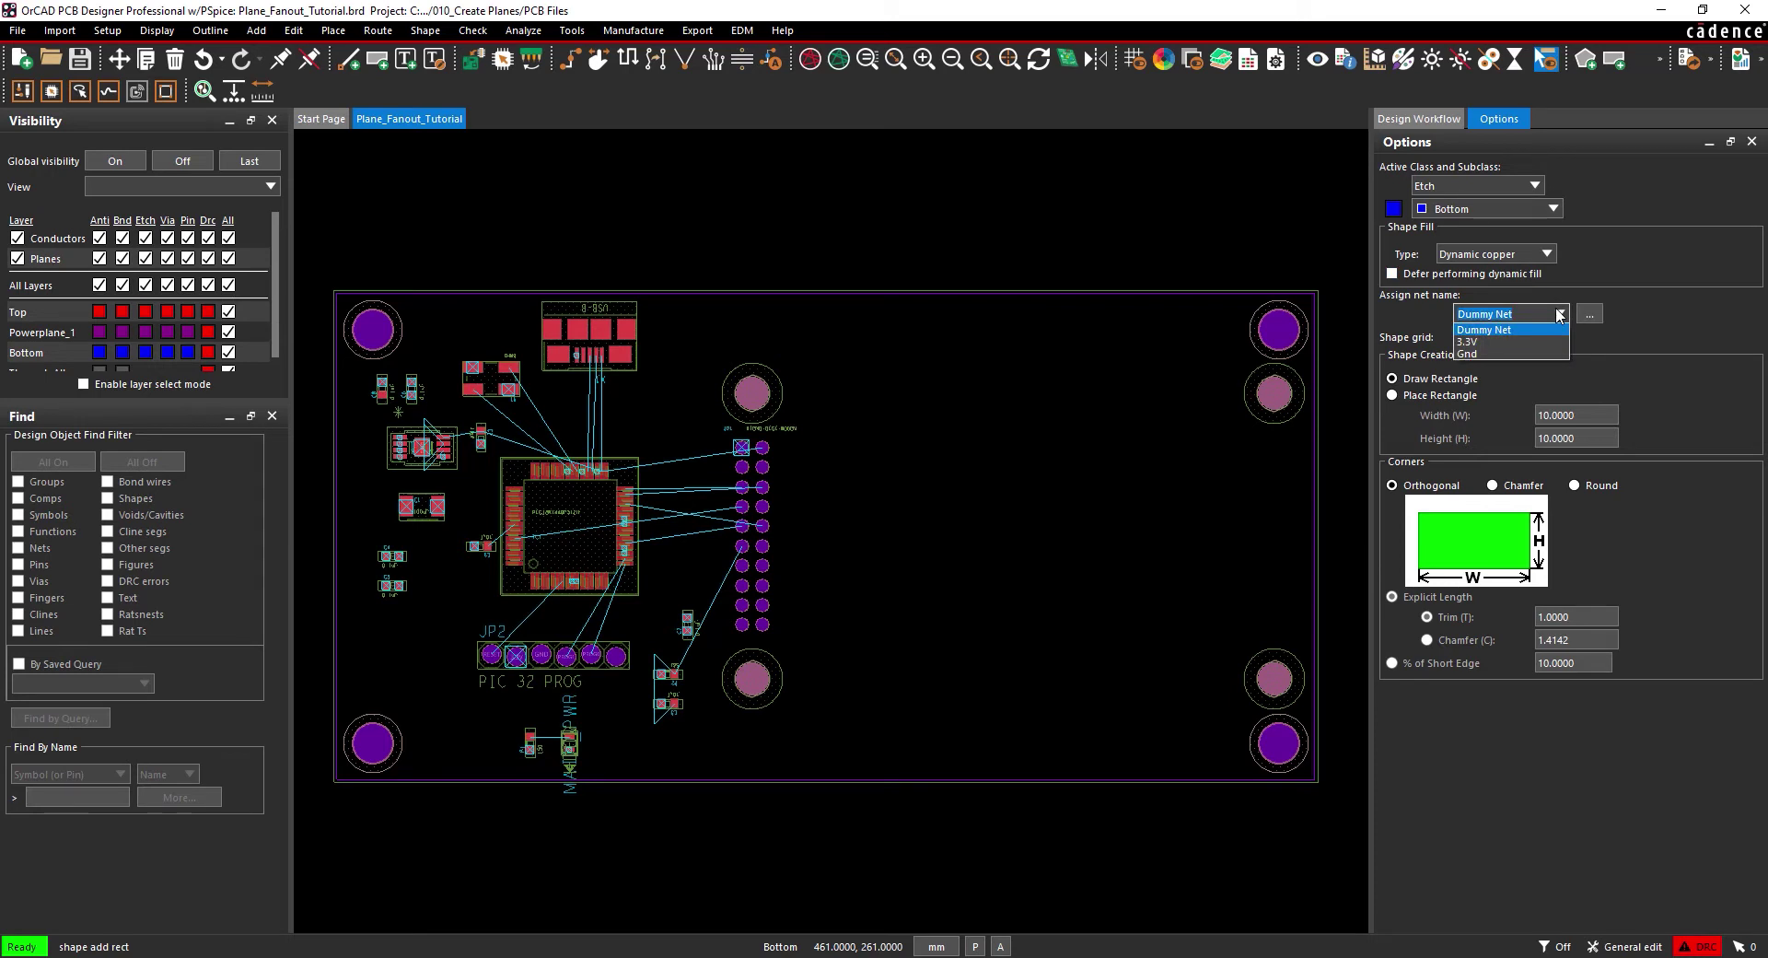
{"action": "left_click", "coordinate": [1557, 314]}
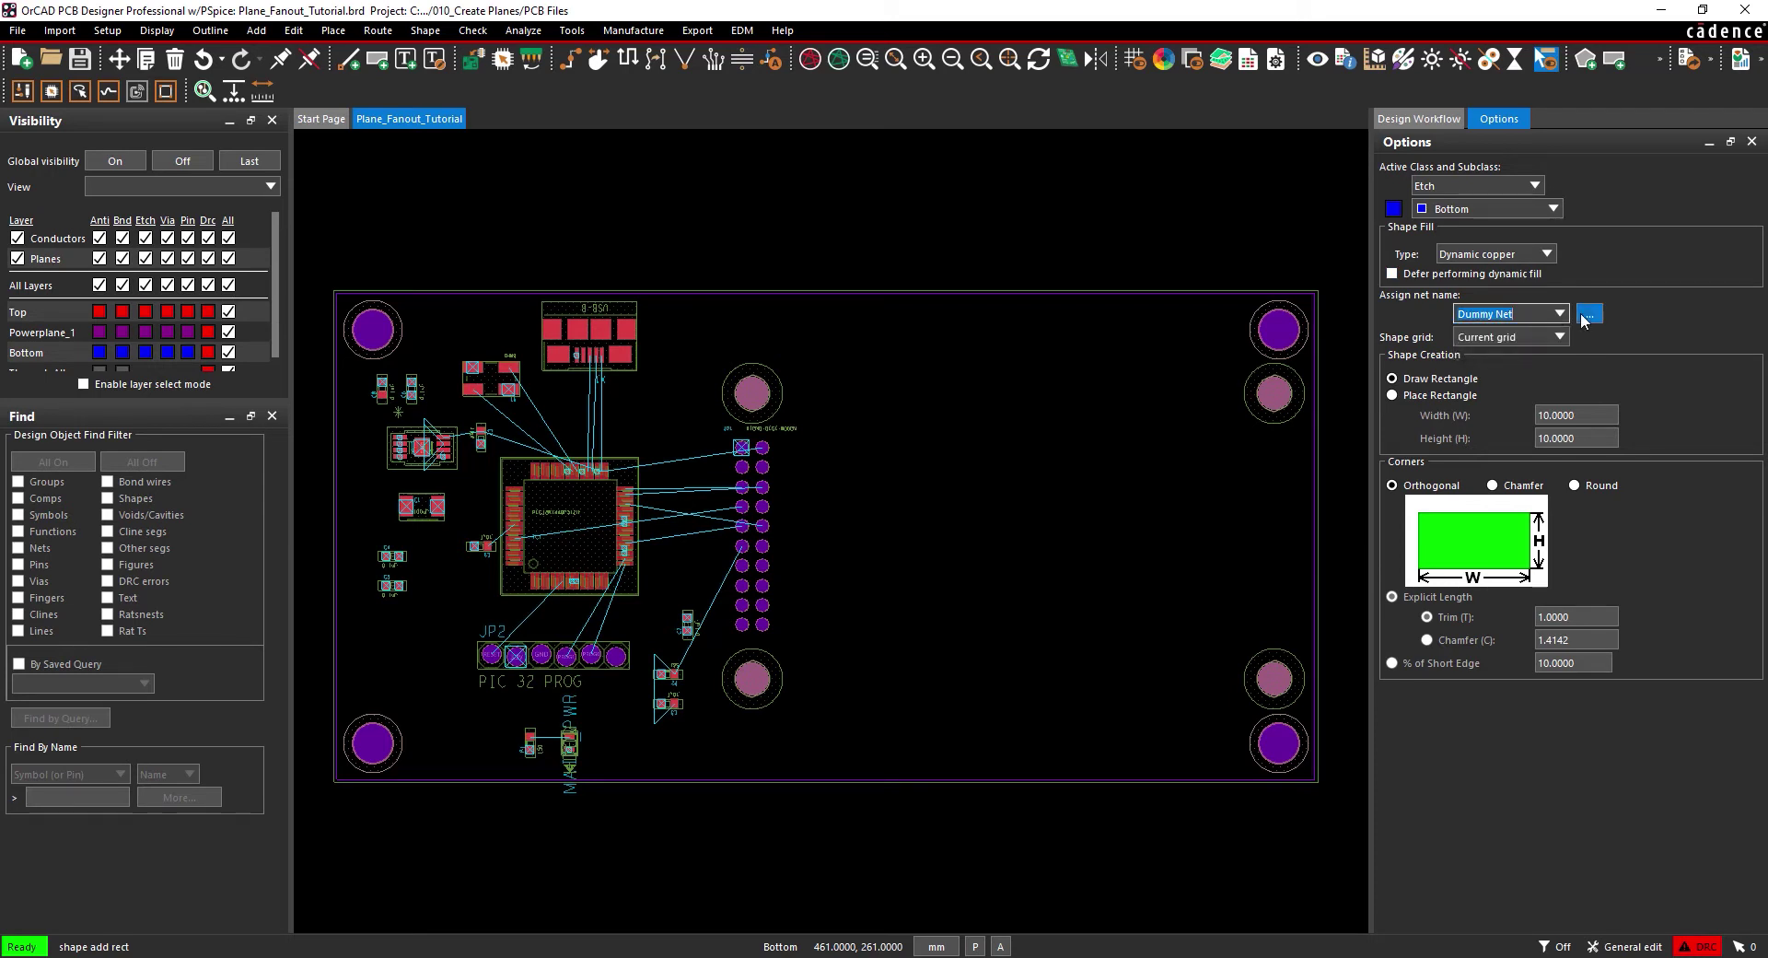
{"action": "left_click", "coordinate": [1584, 314]}
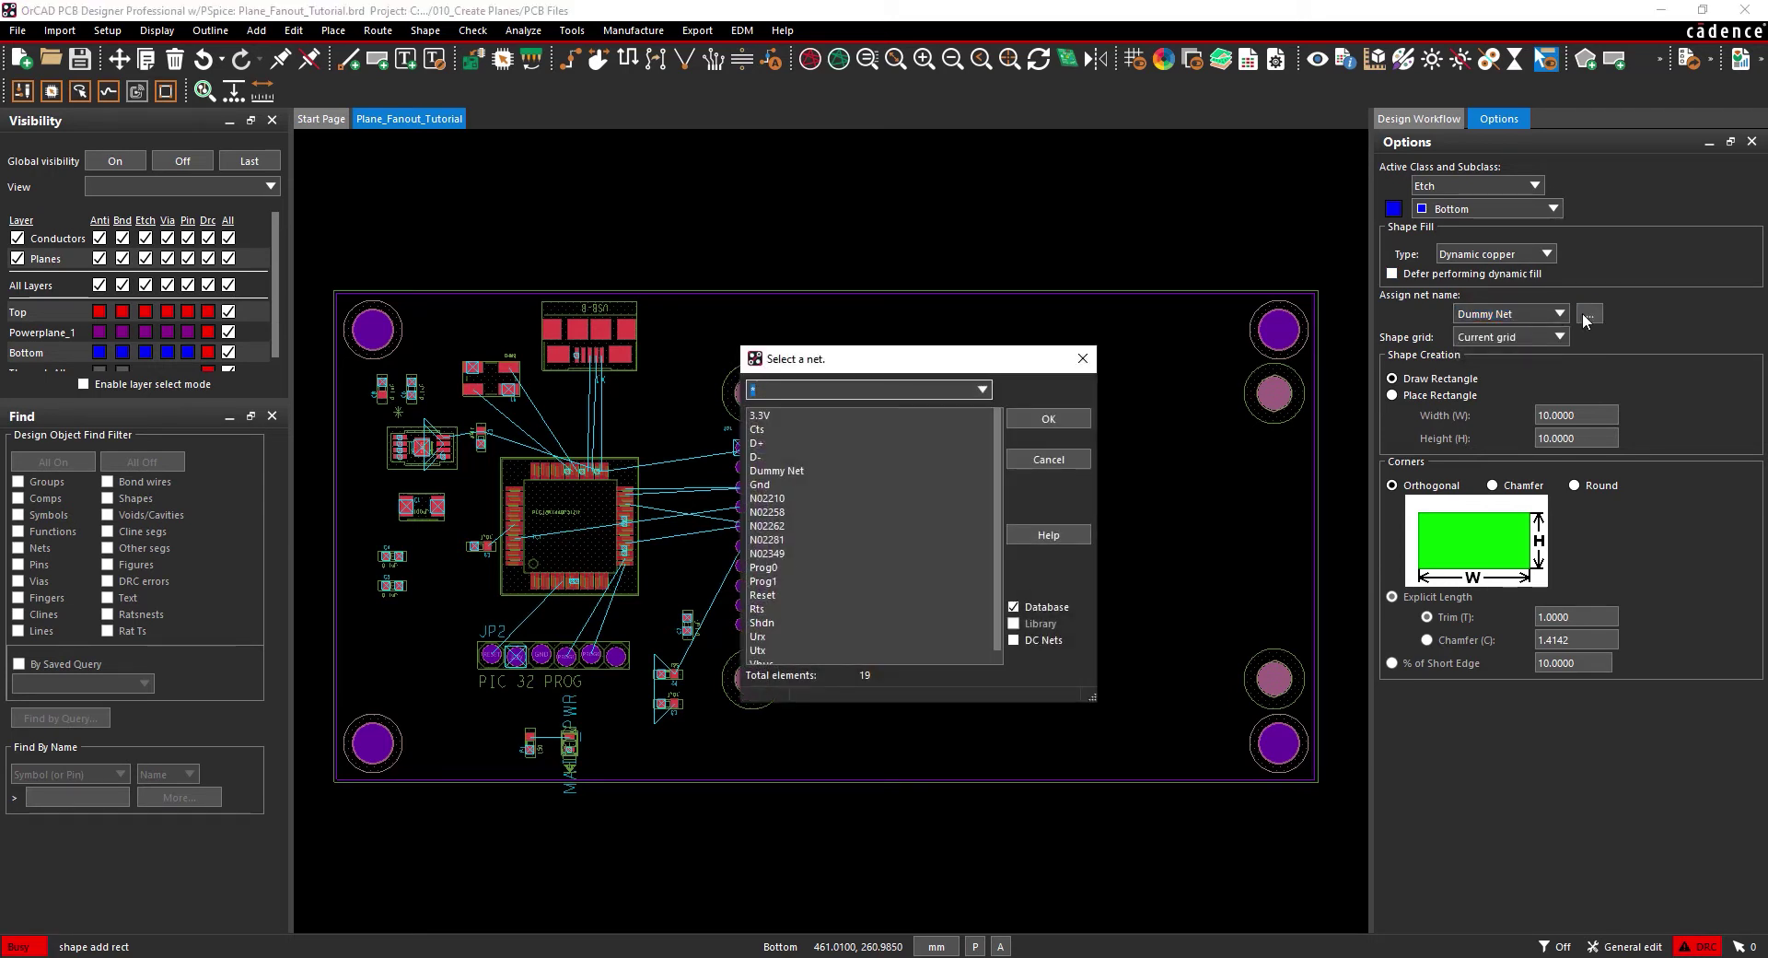
{"action": "left_click", "coordinate": [899, 482]}
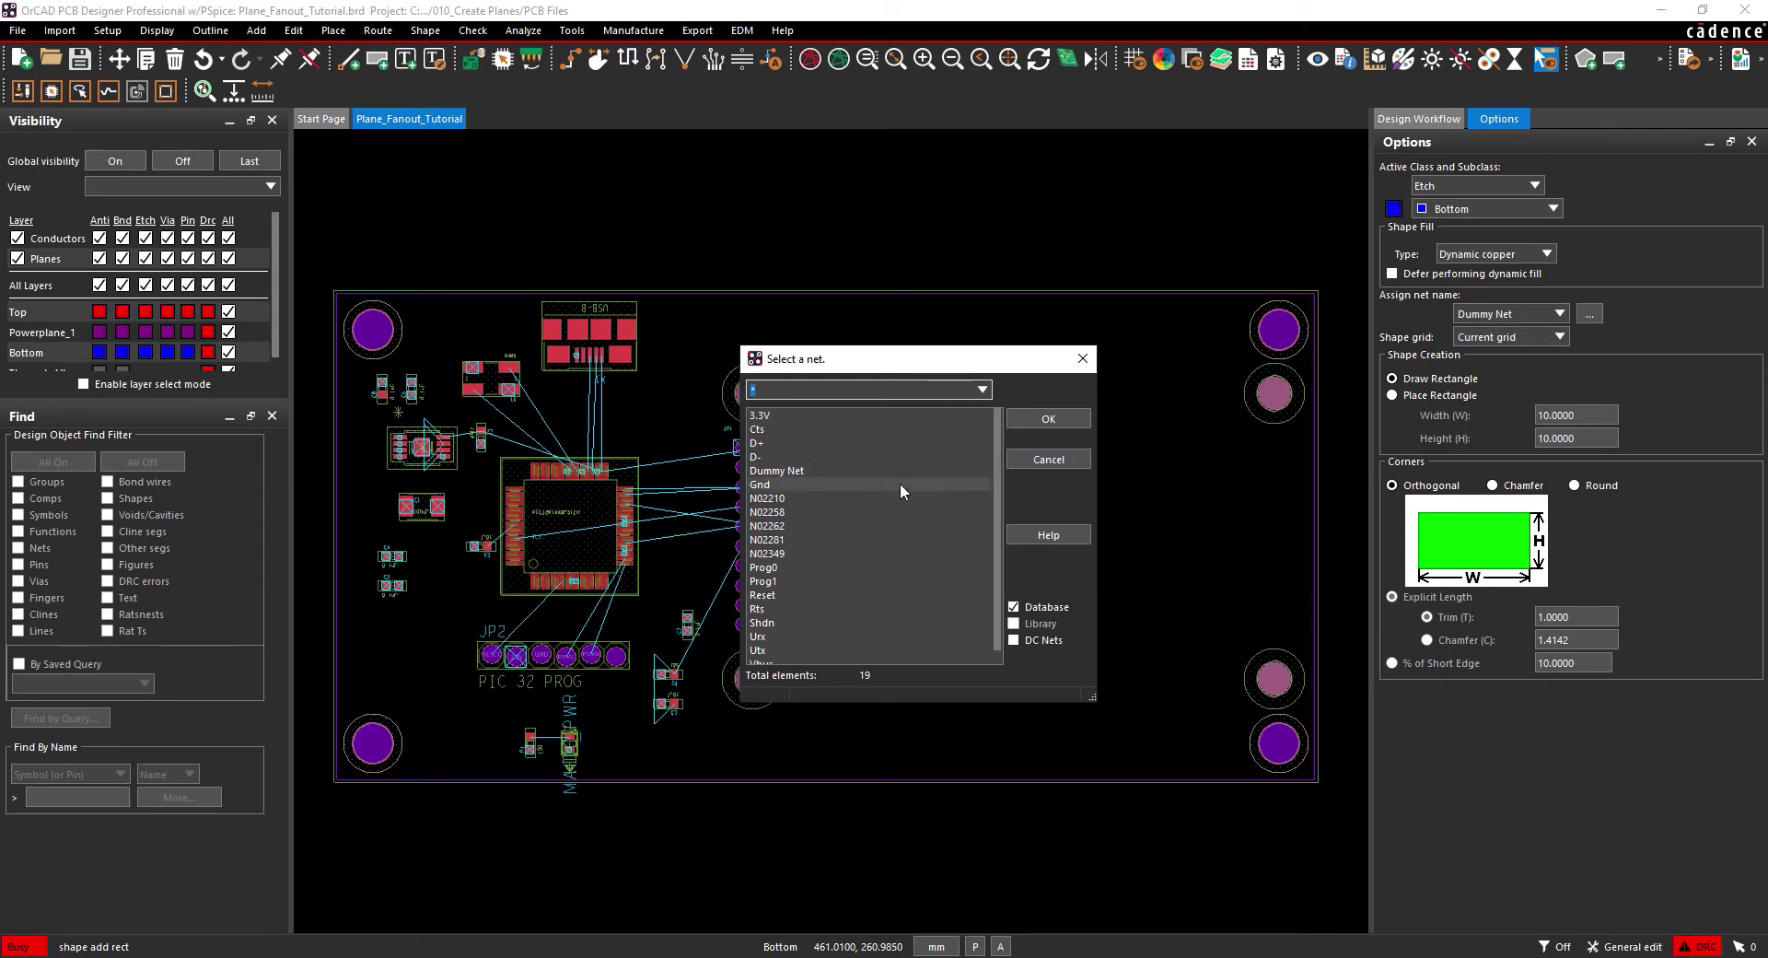
{"action": "left_click", "coordinate": [1057, 420]}
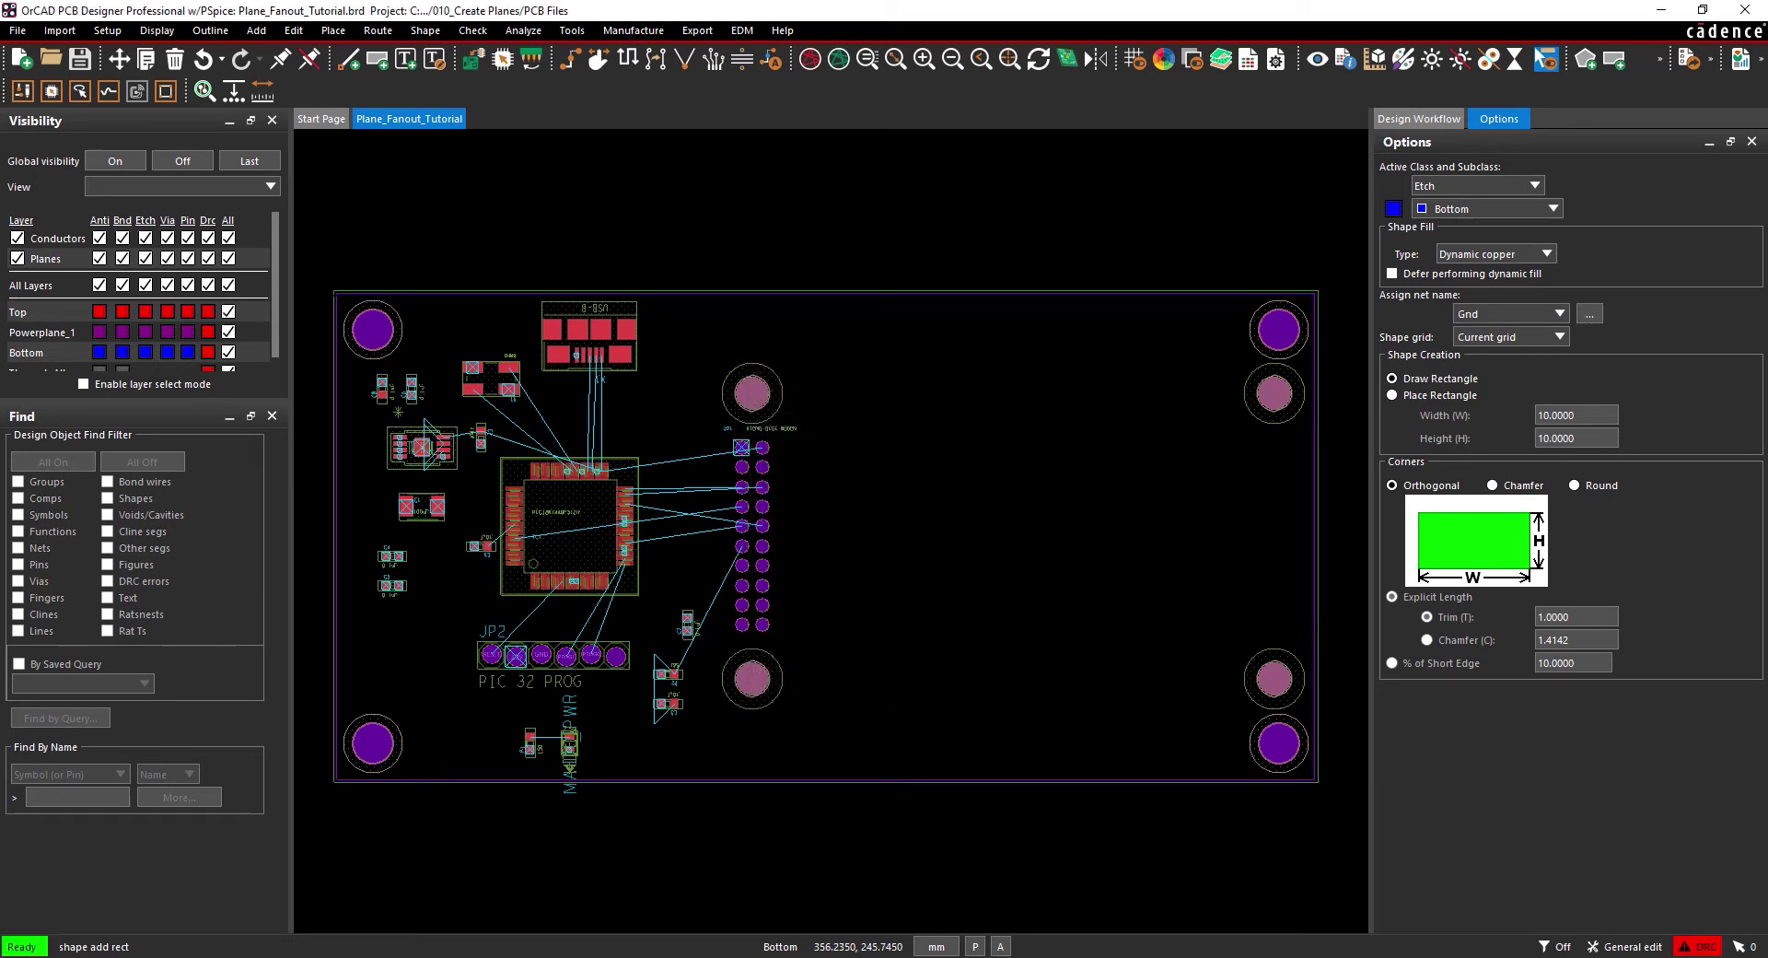
Step: Draw the Gnd rectangle from the board's top-left to bottom-right corner and choose Done
{"action": "left_click", "coordinate": [324, 281]}
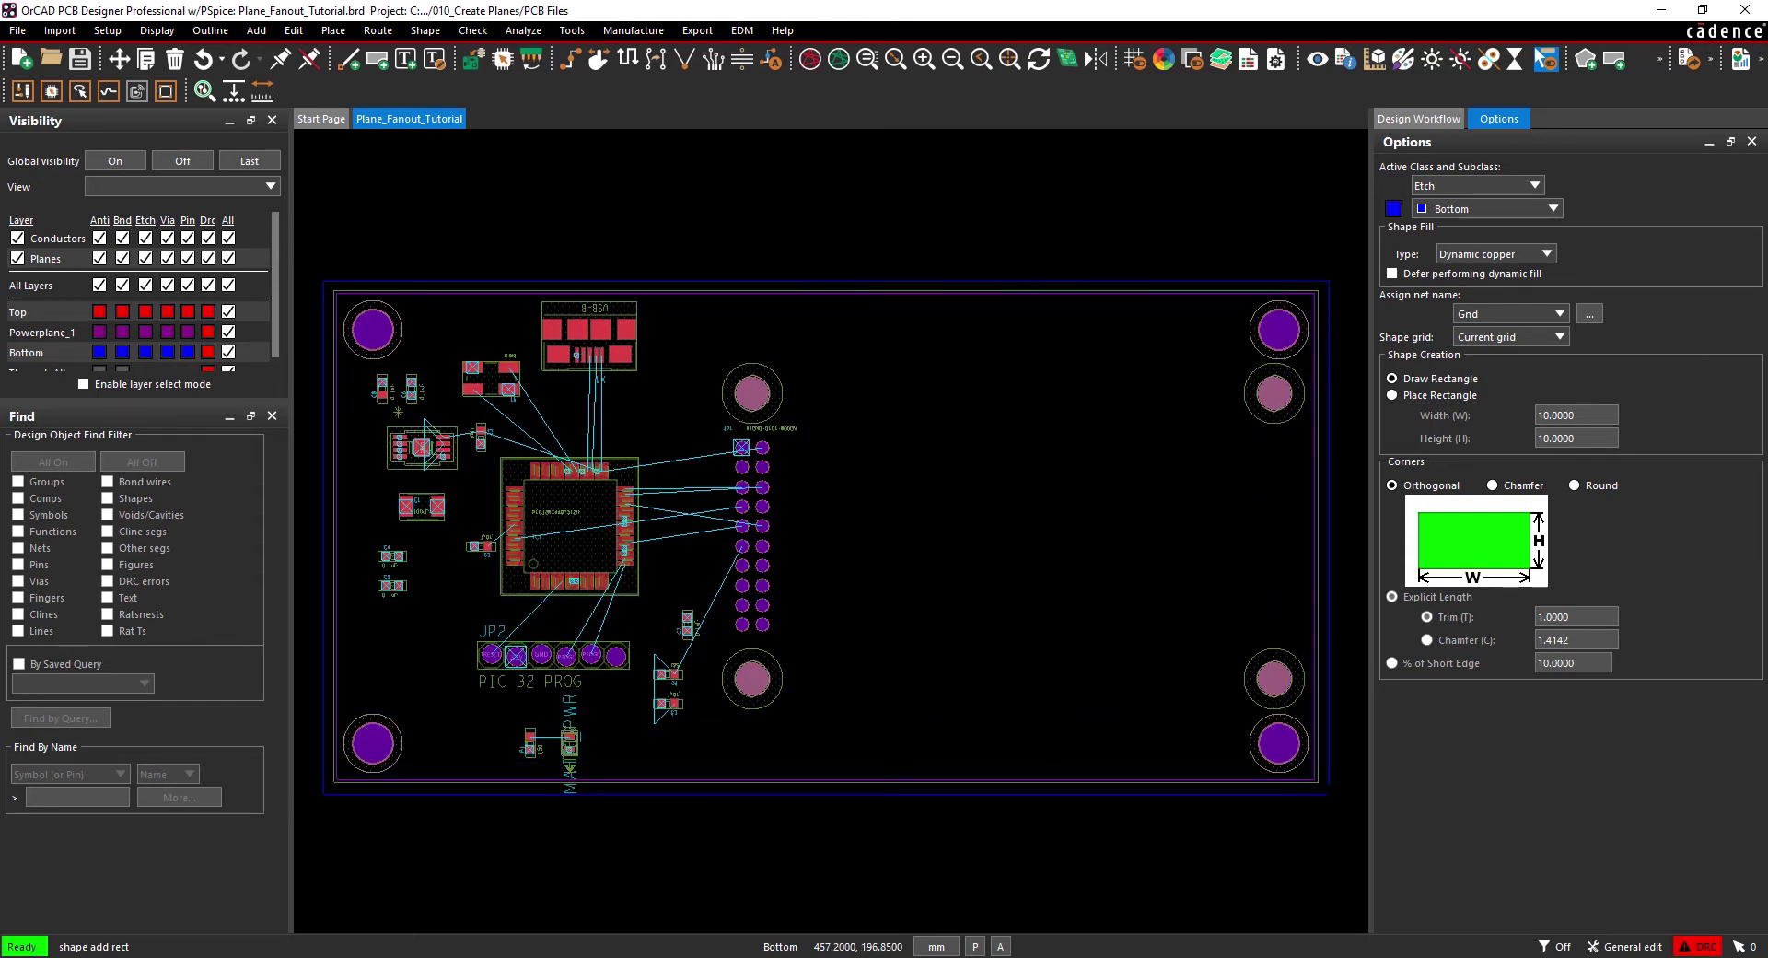
{"action": "left_click", "coordinate": [1329, 793]}
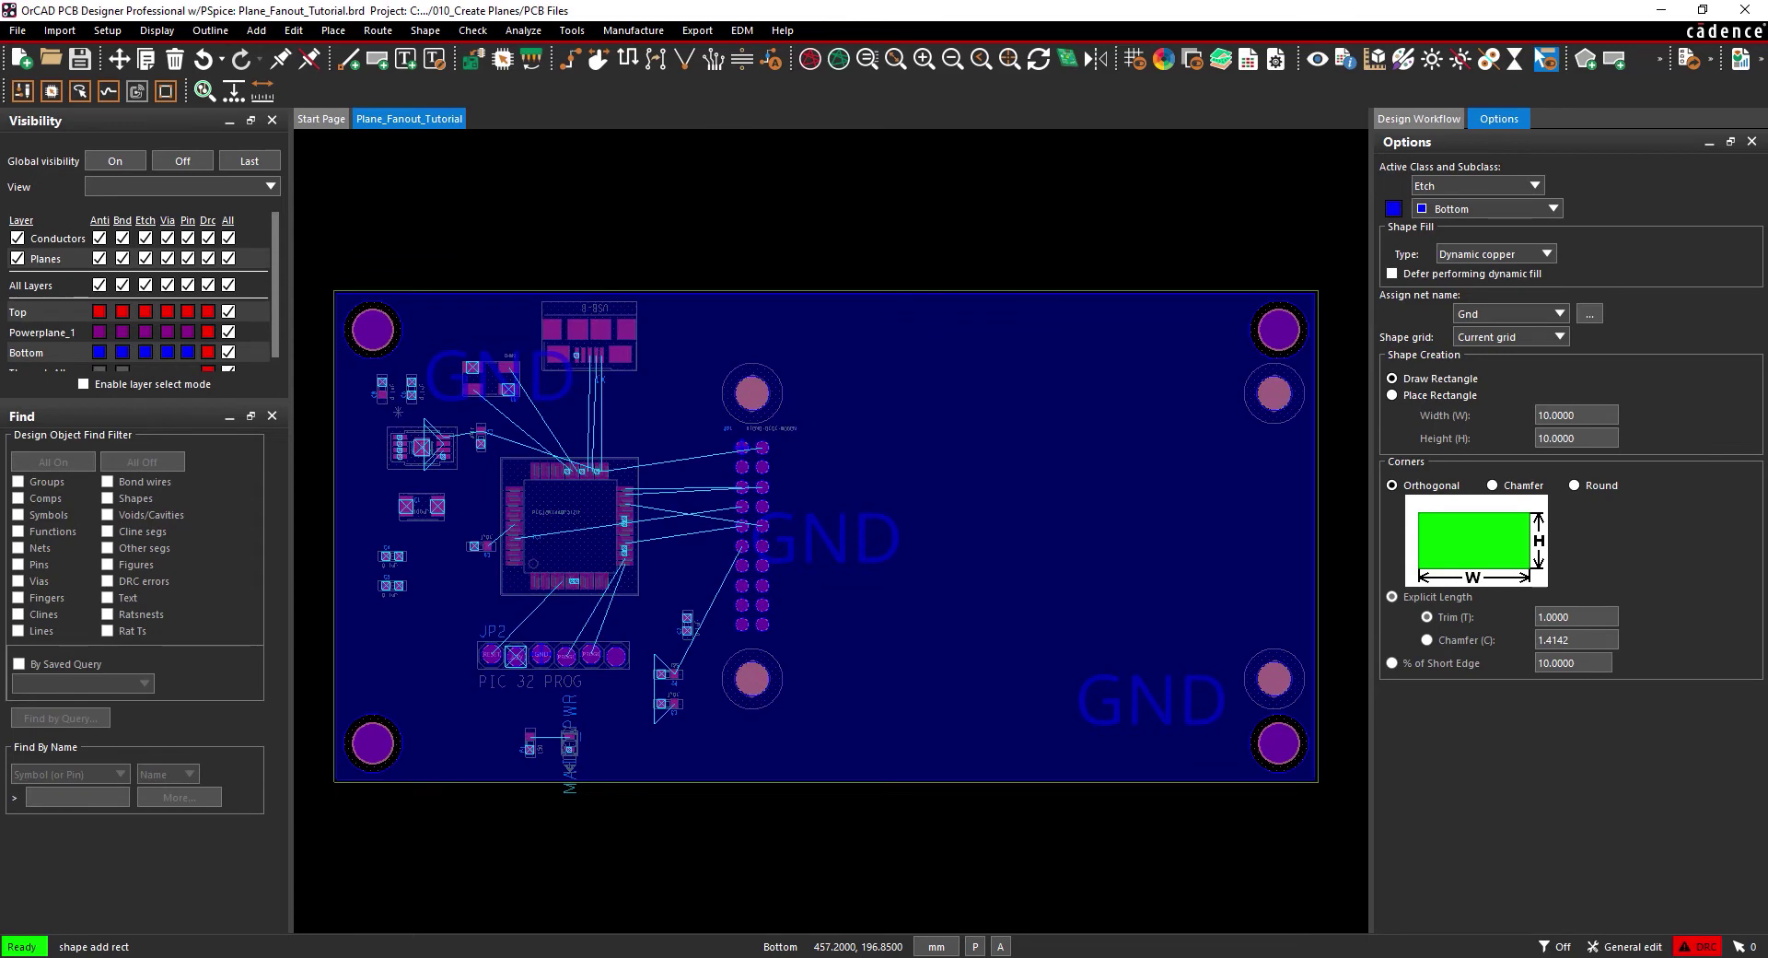
{"action": "right_click", "coordinate": [1329, 794]}
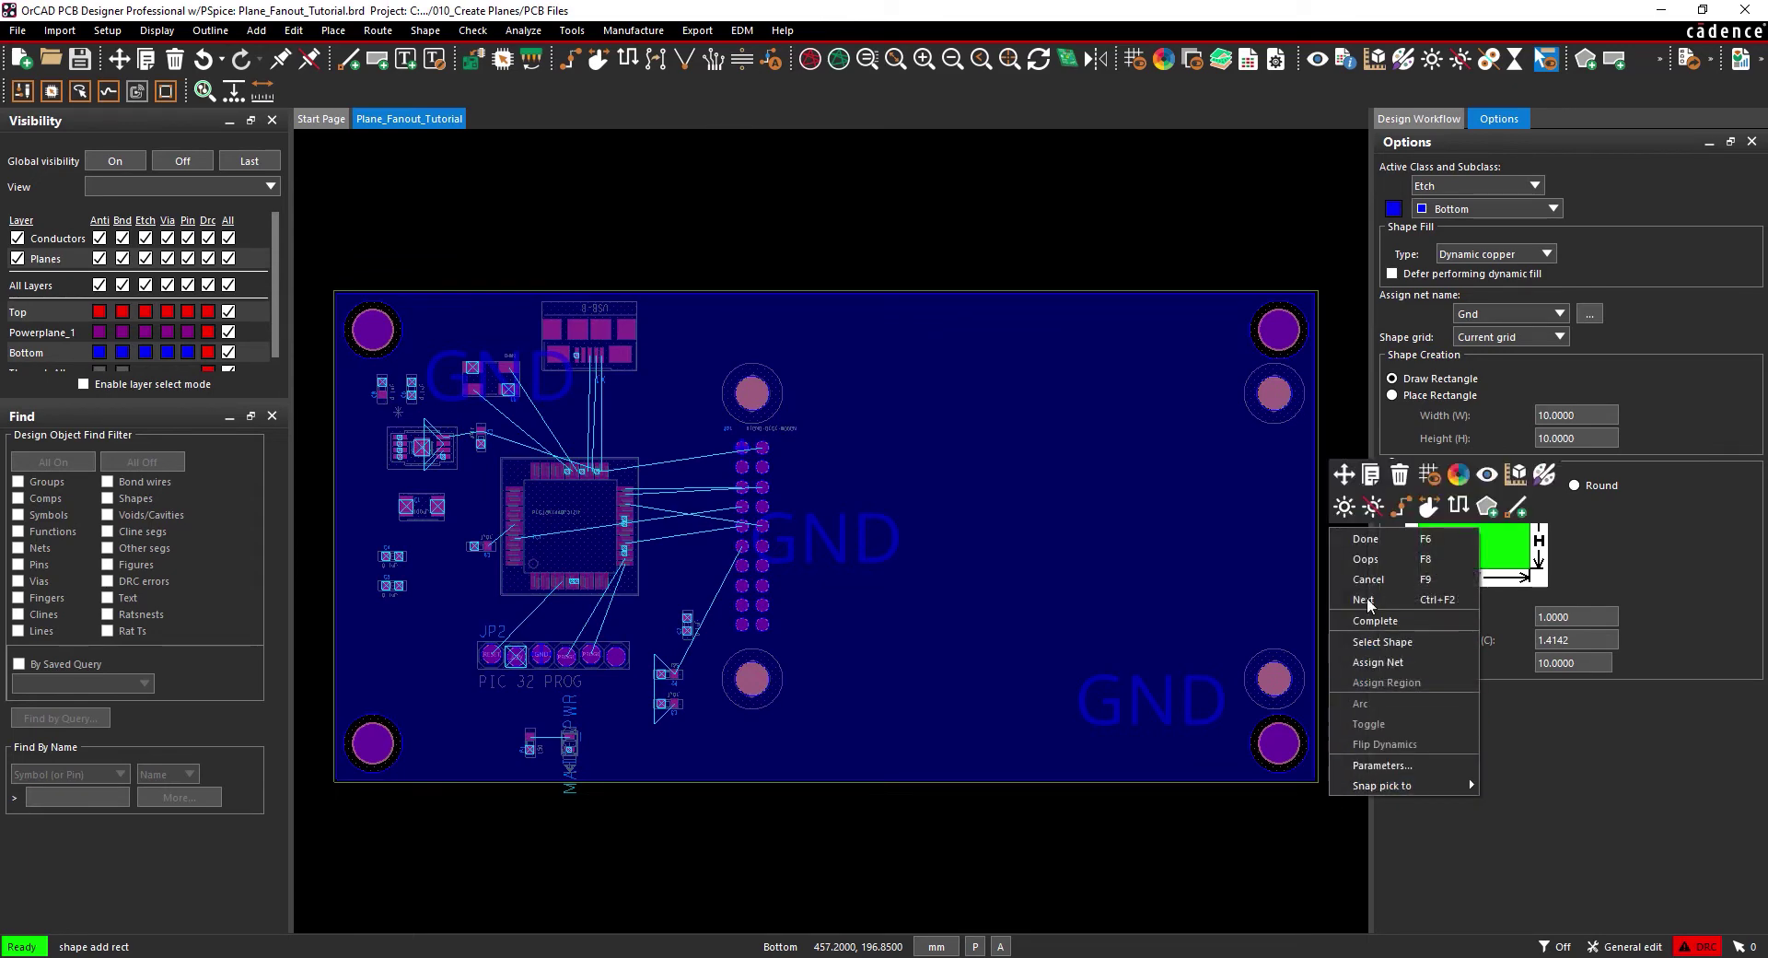
{"action": "left_click", "coordinate": [1361, 552]}
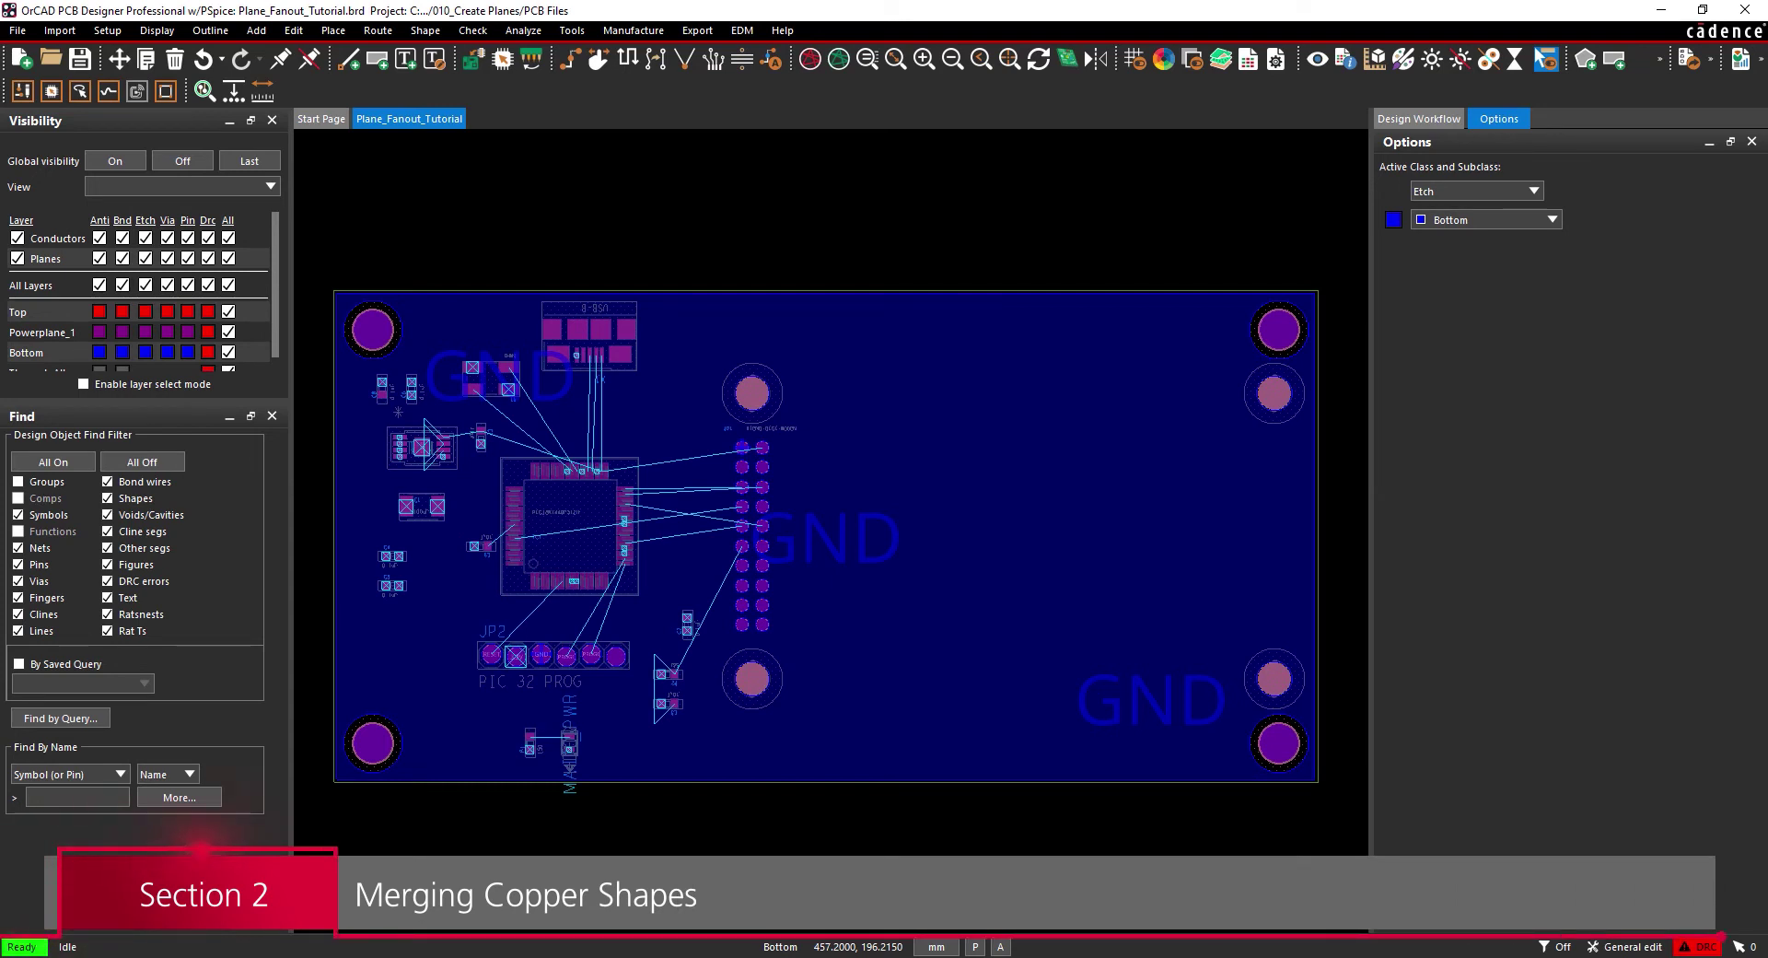
Step: Start a polygon dynamic copper shape on Powerplane_1 with the 3.3V net assigned
{"action": "left_click", "coordinate": [414, 30]}
{"action": "left_click", "coordinate": [437, 52]}
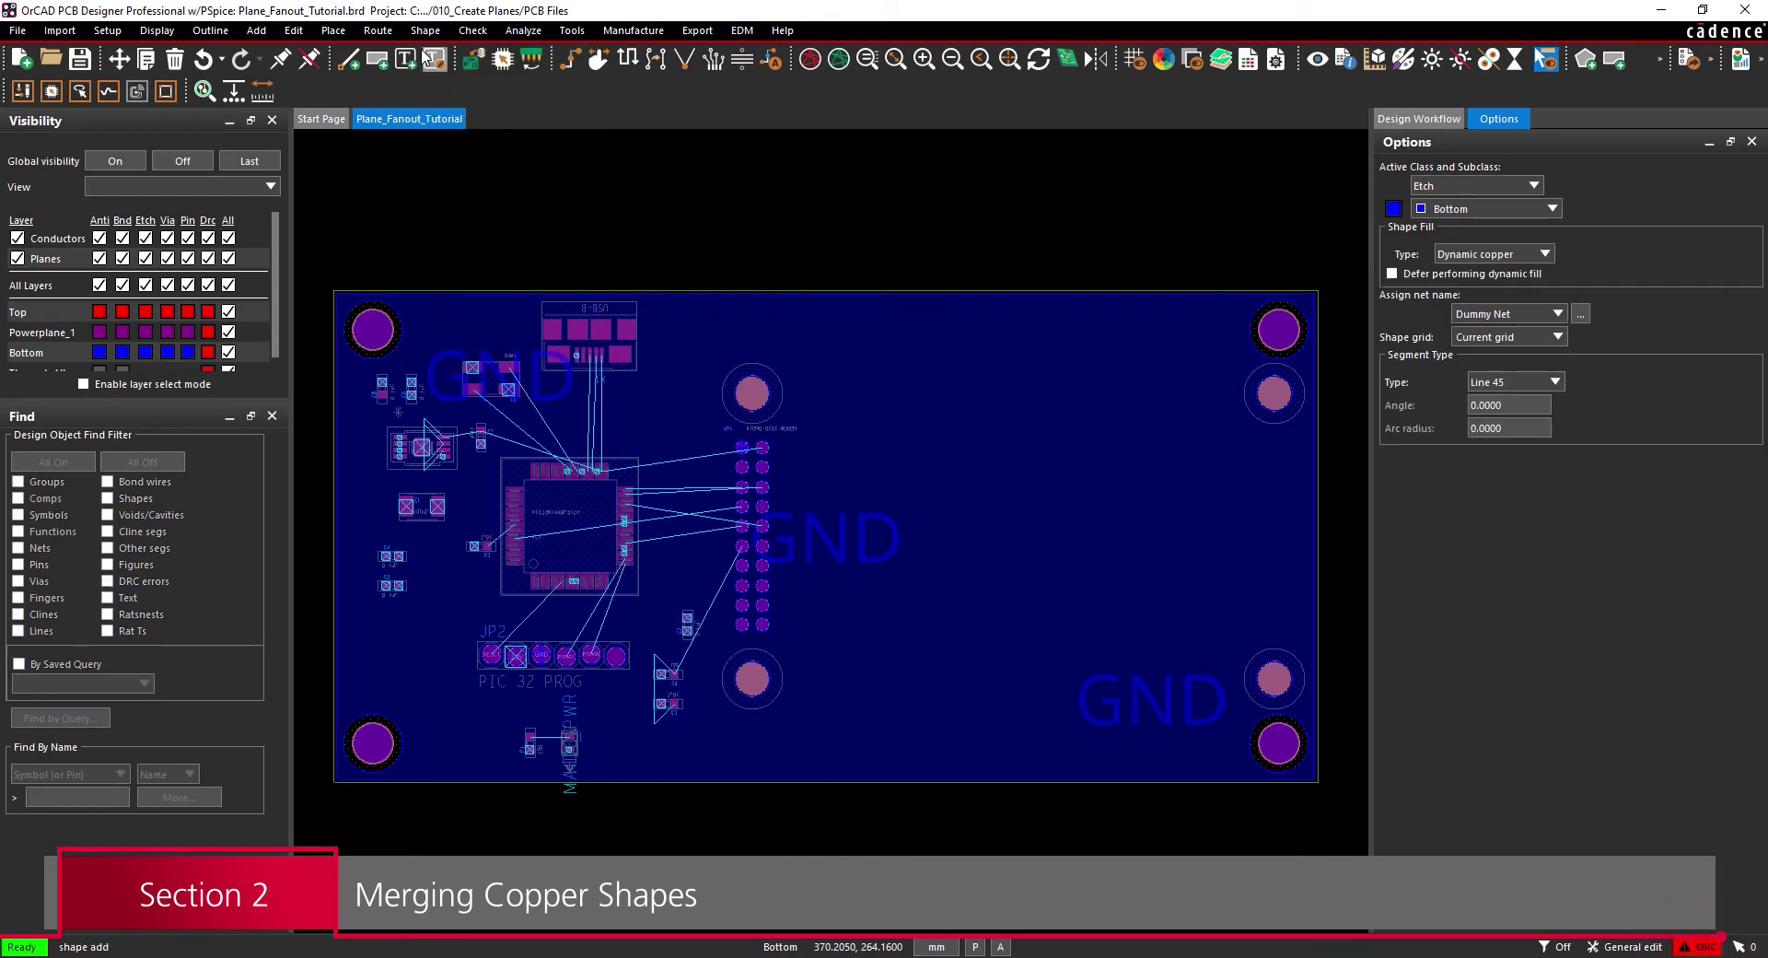
{"action": "left_click", "coordinate": [1487, 208]}
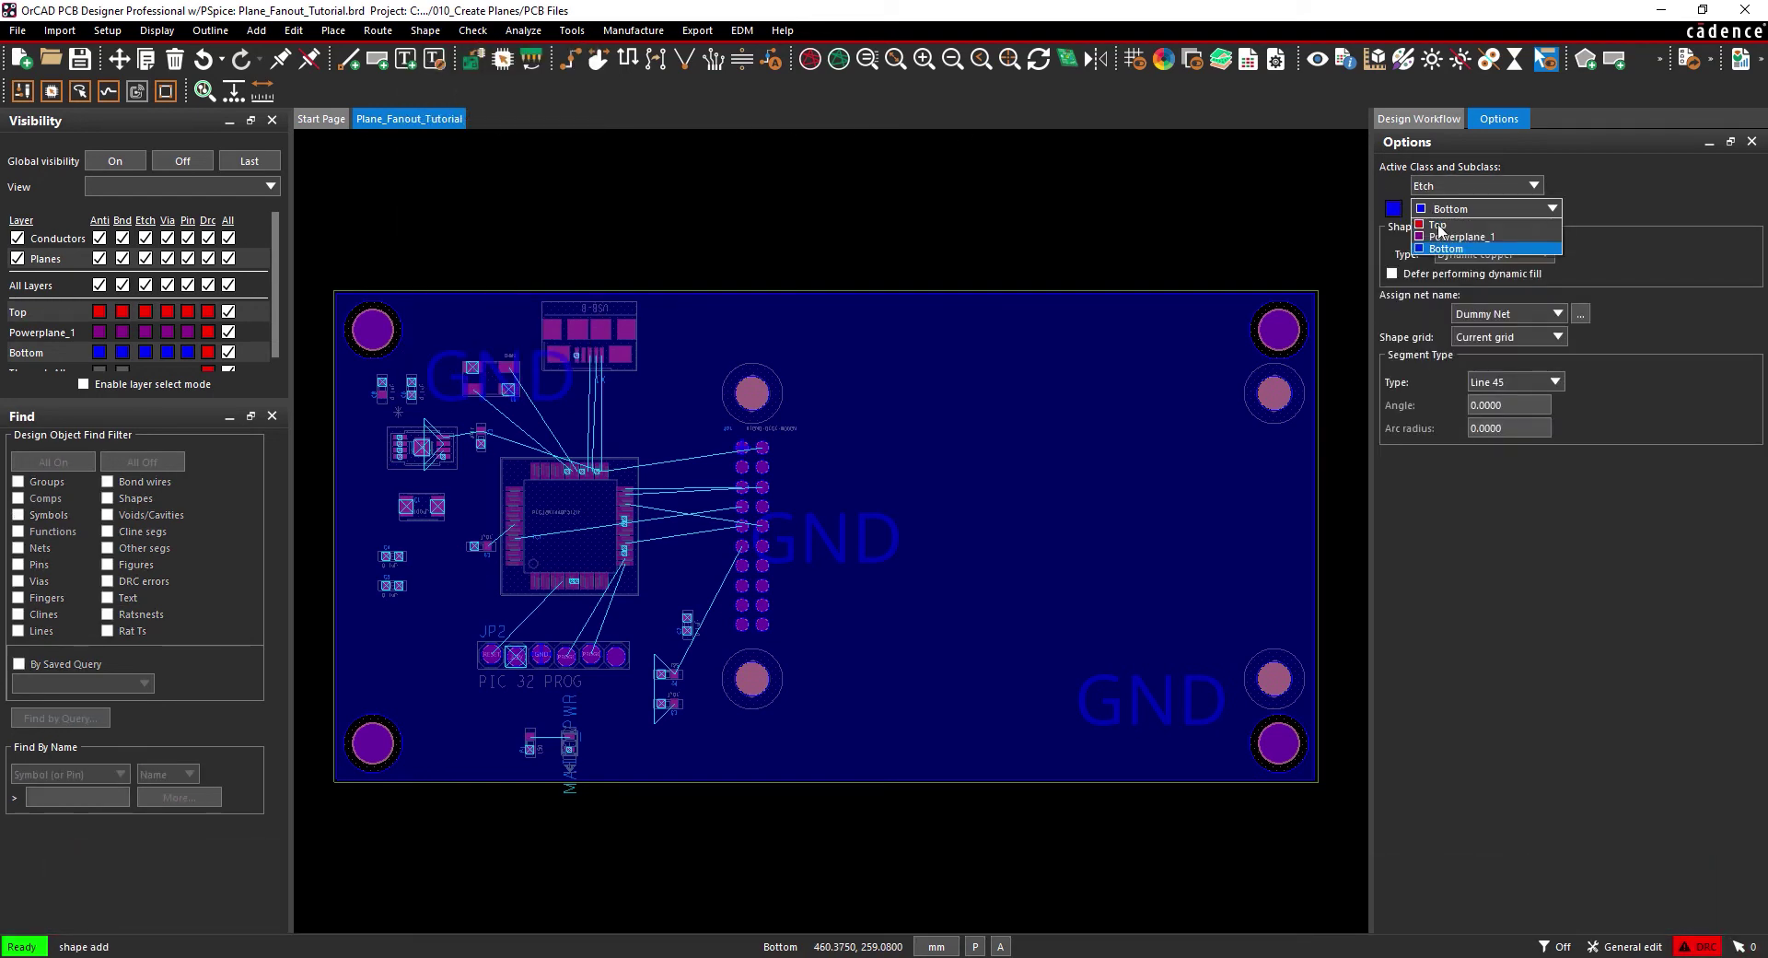
{"action": "left_click", "coordinate": [1443, 241]}
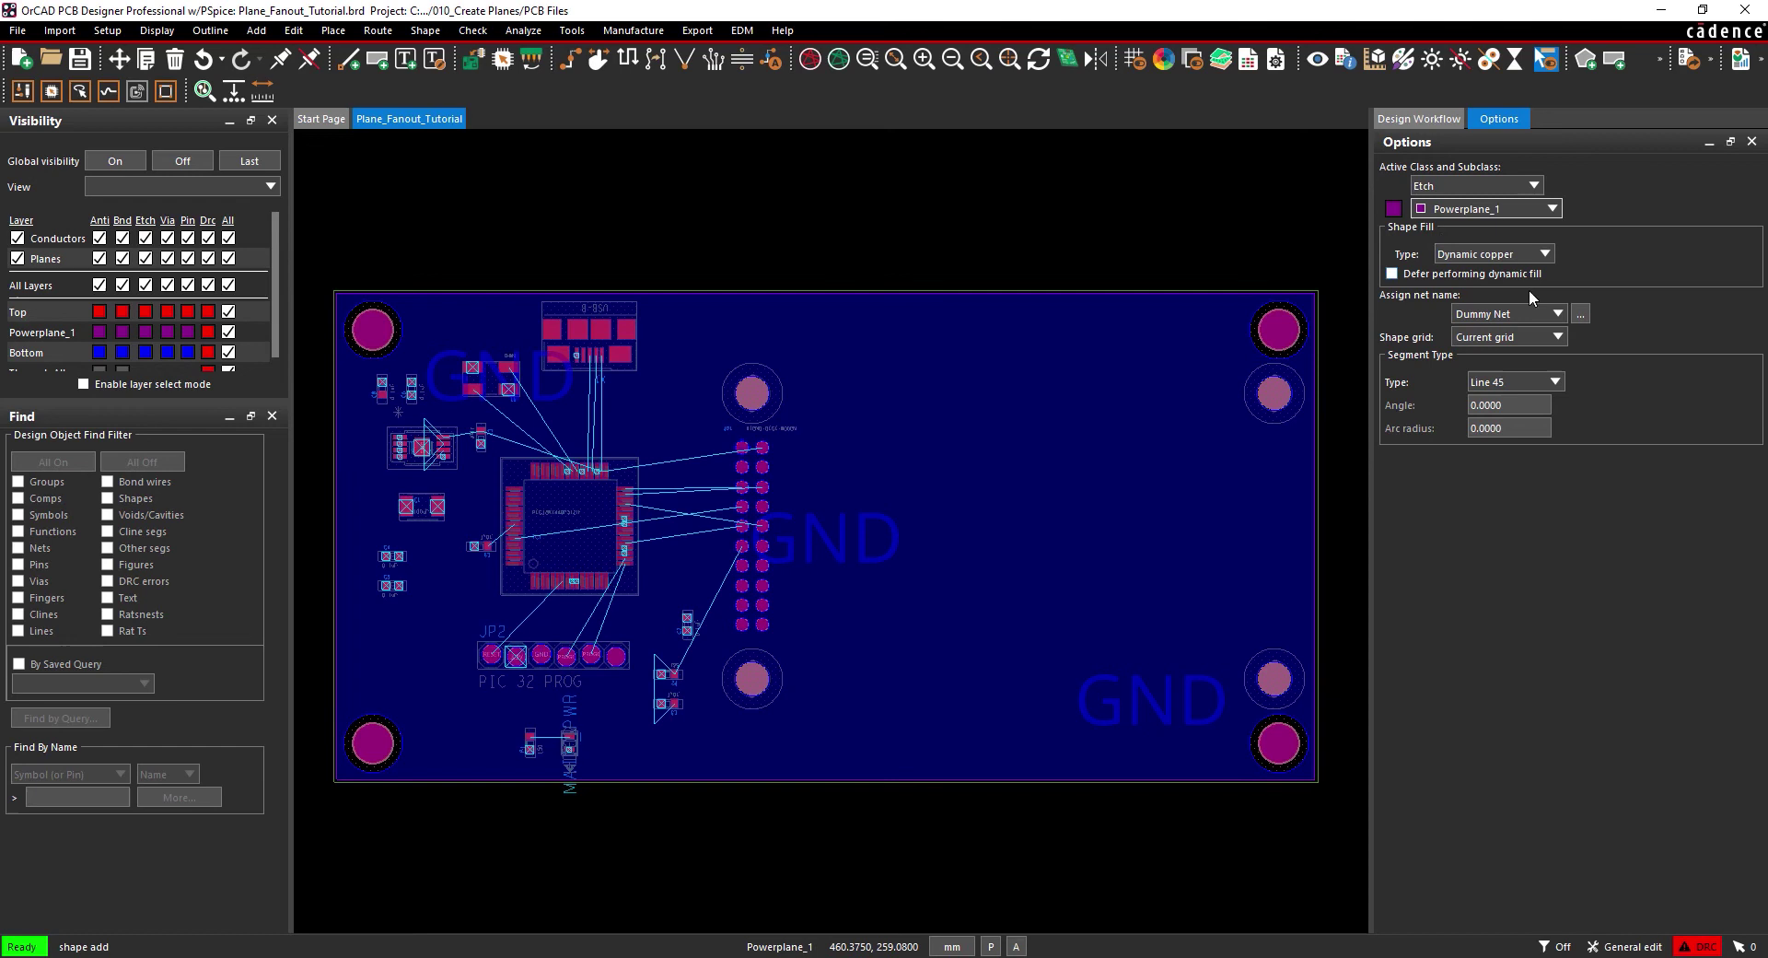
{"action": "left_click", "coordinate": [1557, 313]}
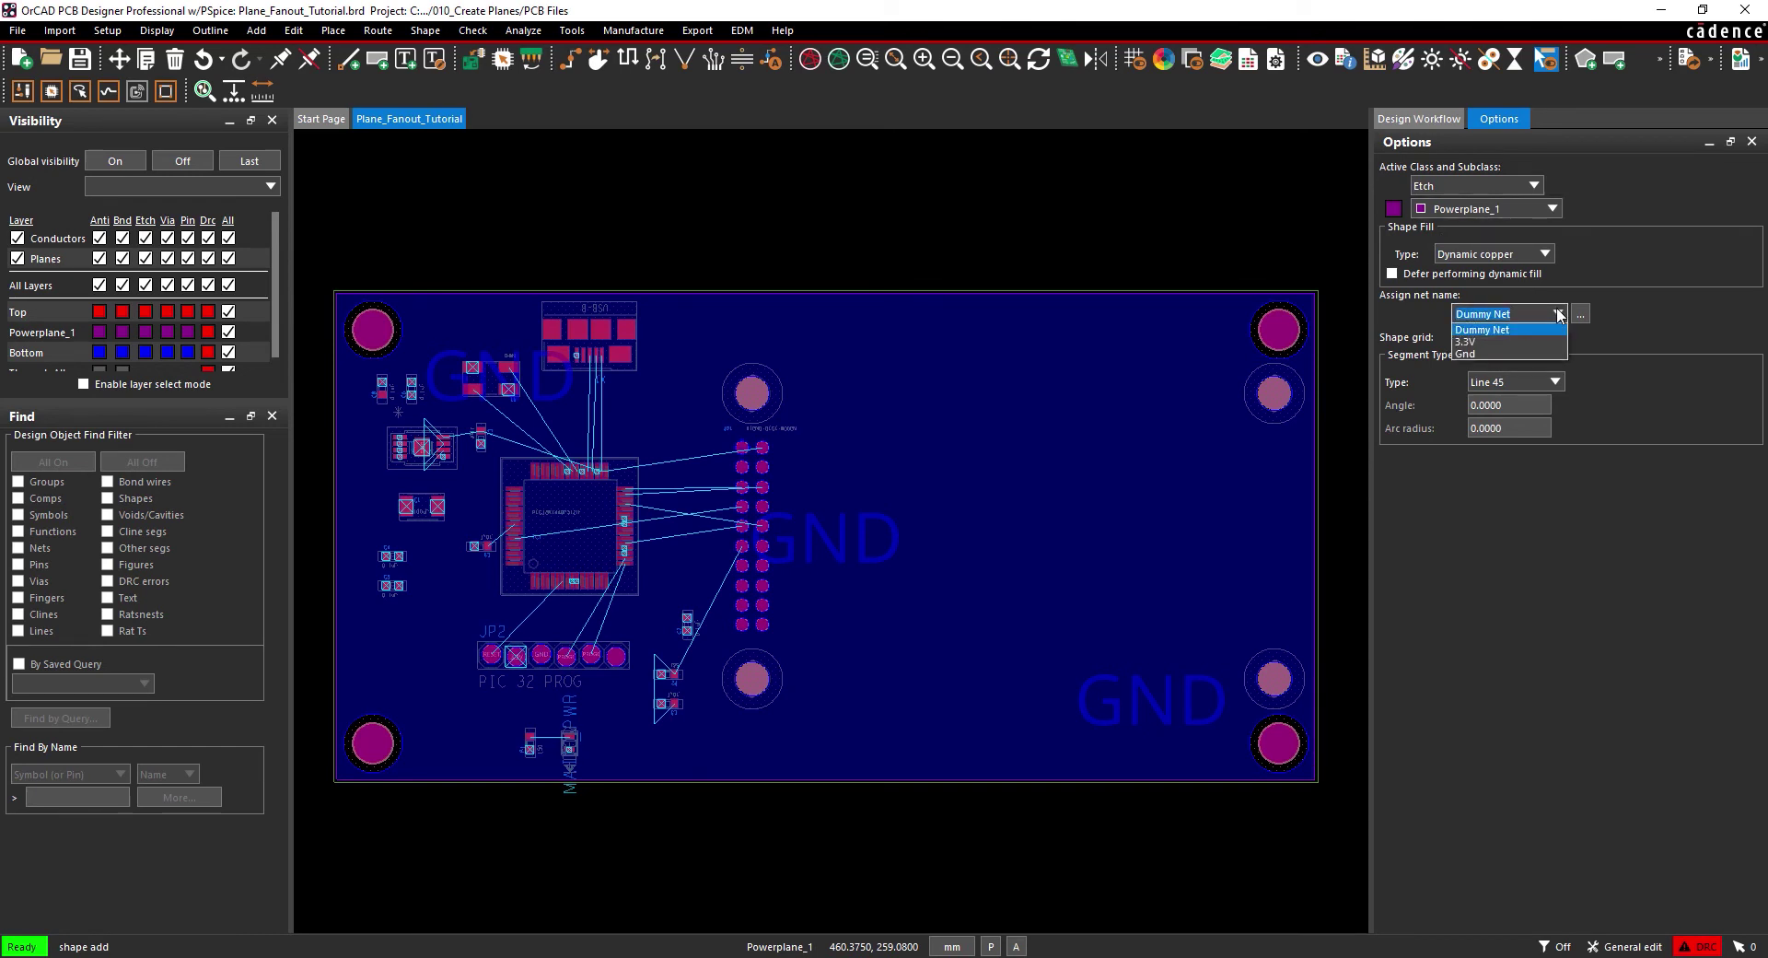
{"action": "left_click", "coordinate": [1580, 314]}
{"action": "left_click", "coordinate": [1580, 314]}
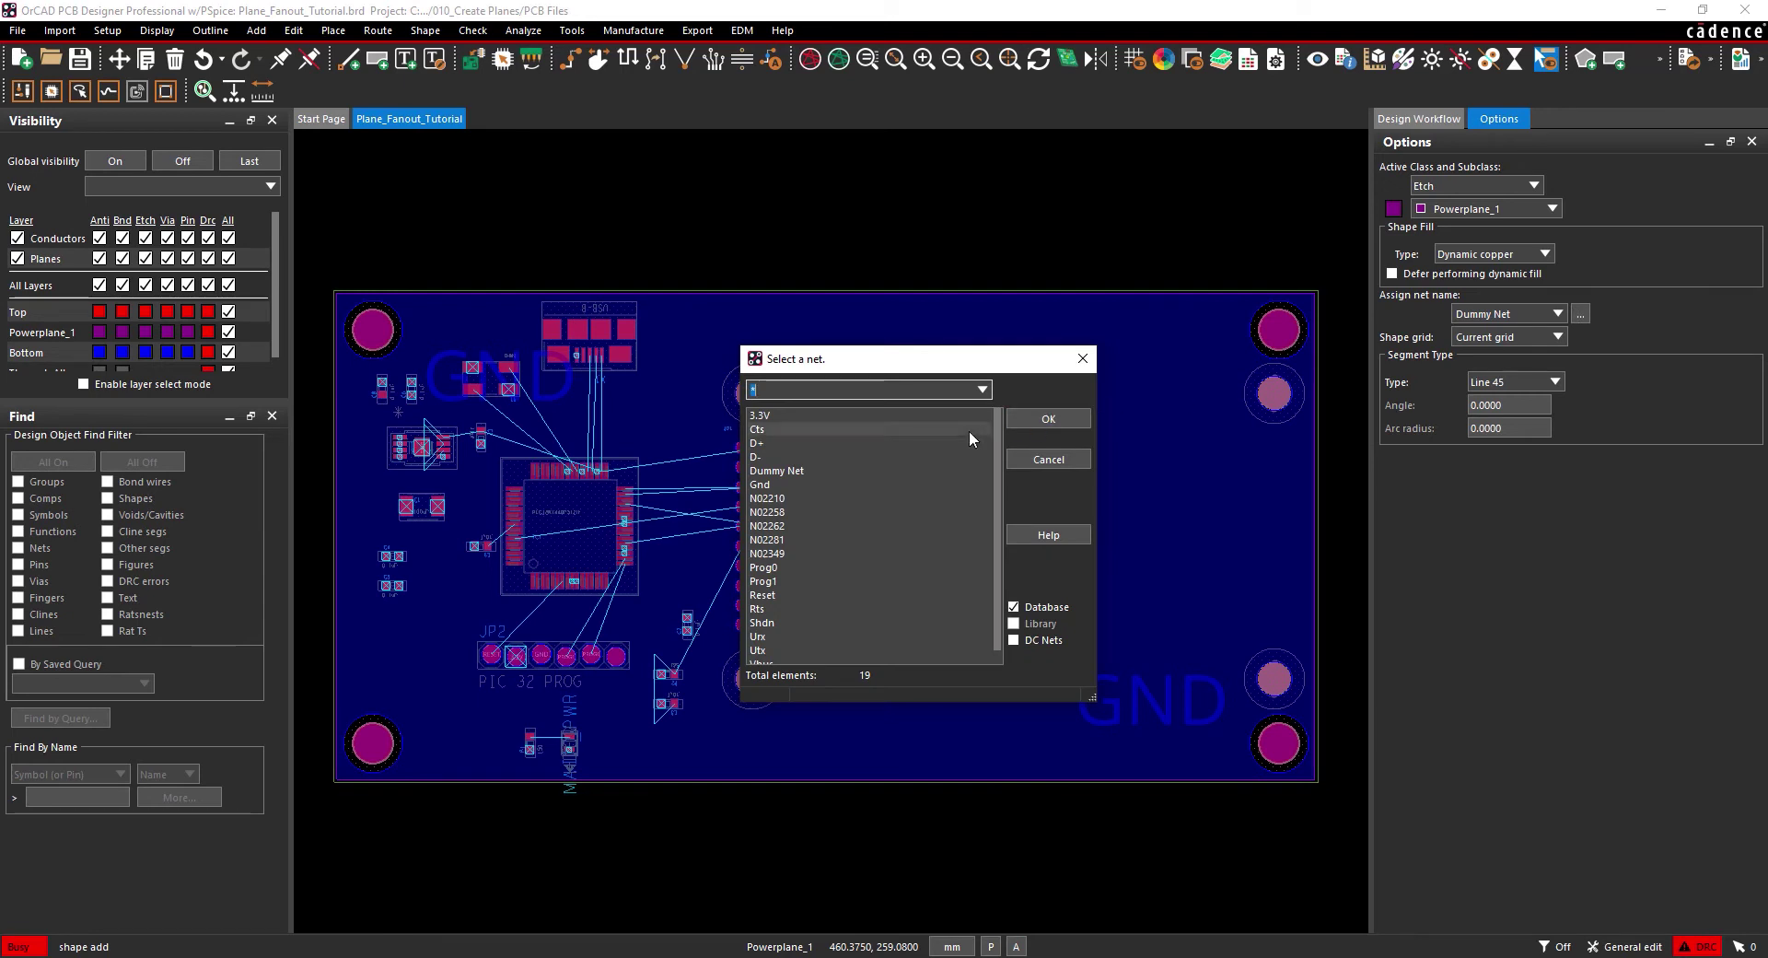
{"action": "left_click", "coordinate": [956, 416]}
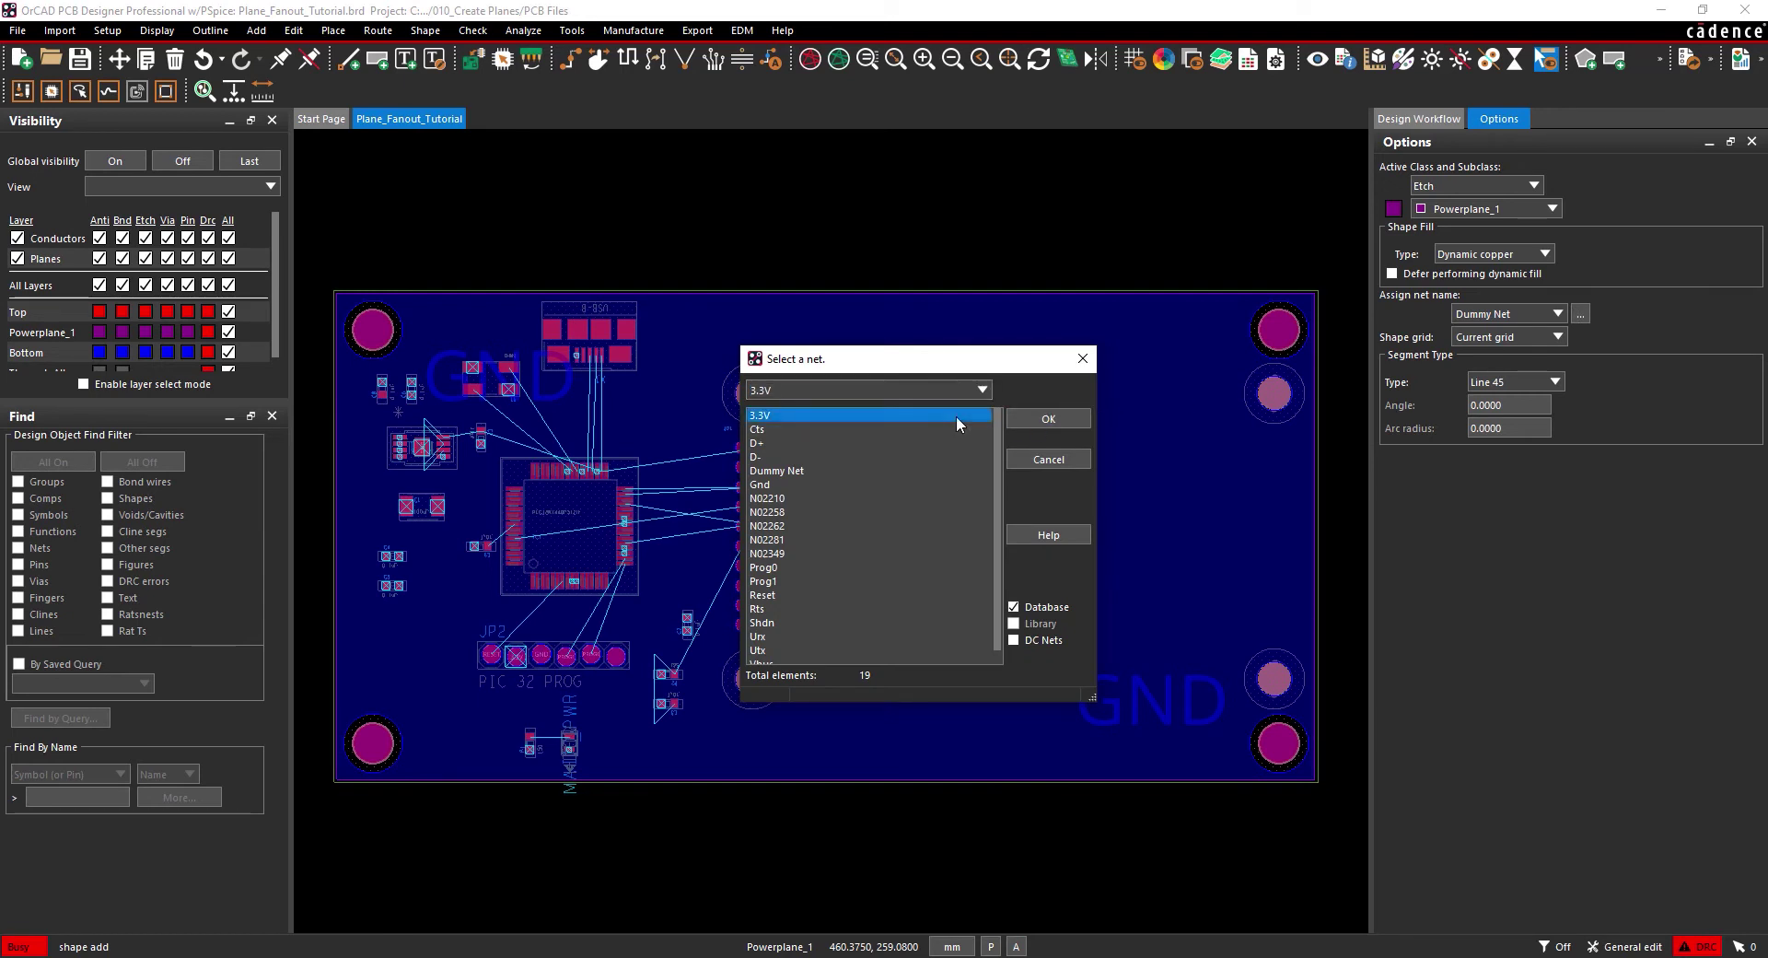
{"action": "left_click", "coordinate": [1031, 416]}
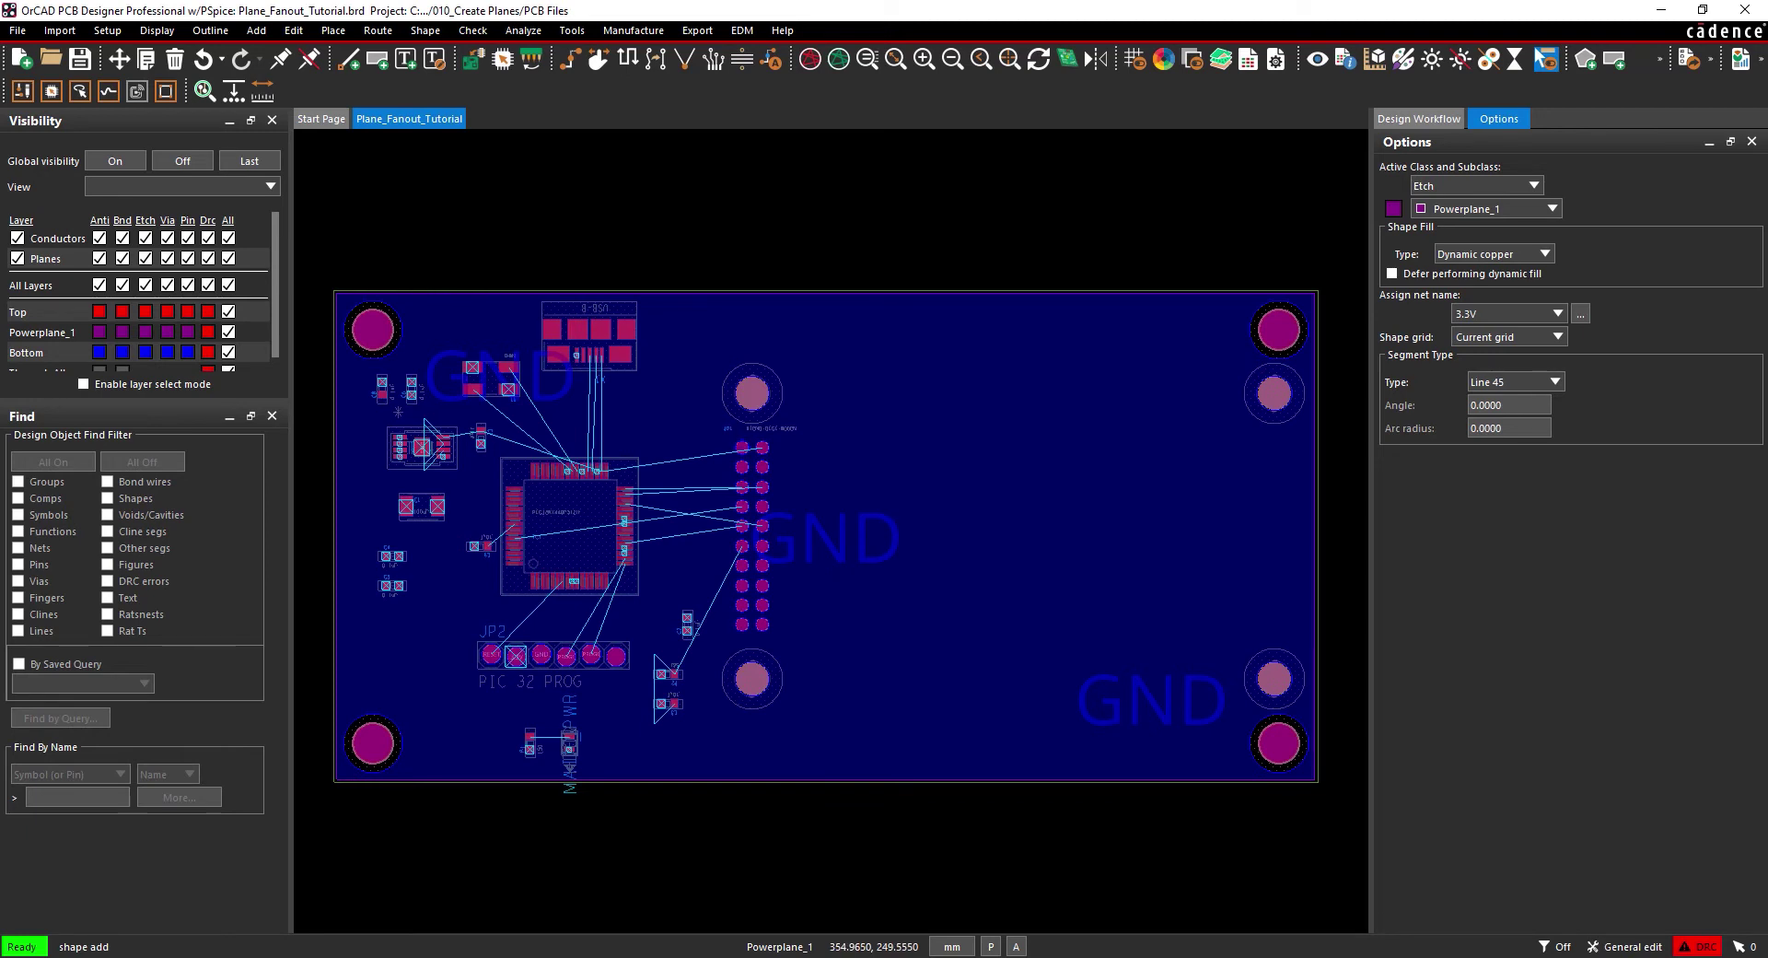
Step: Outline and complete a 3.3V polygon over the board's left part
{"action": "left_click", "coordinate": [423, 275]}
{"action": "left_click", "coordinate": [783, 274]}
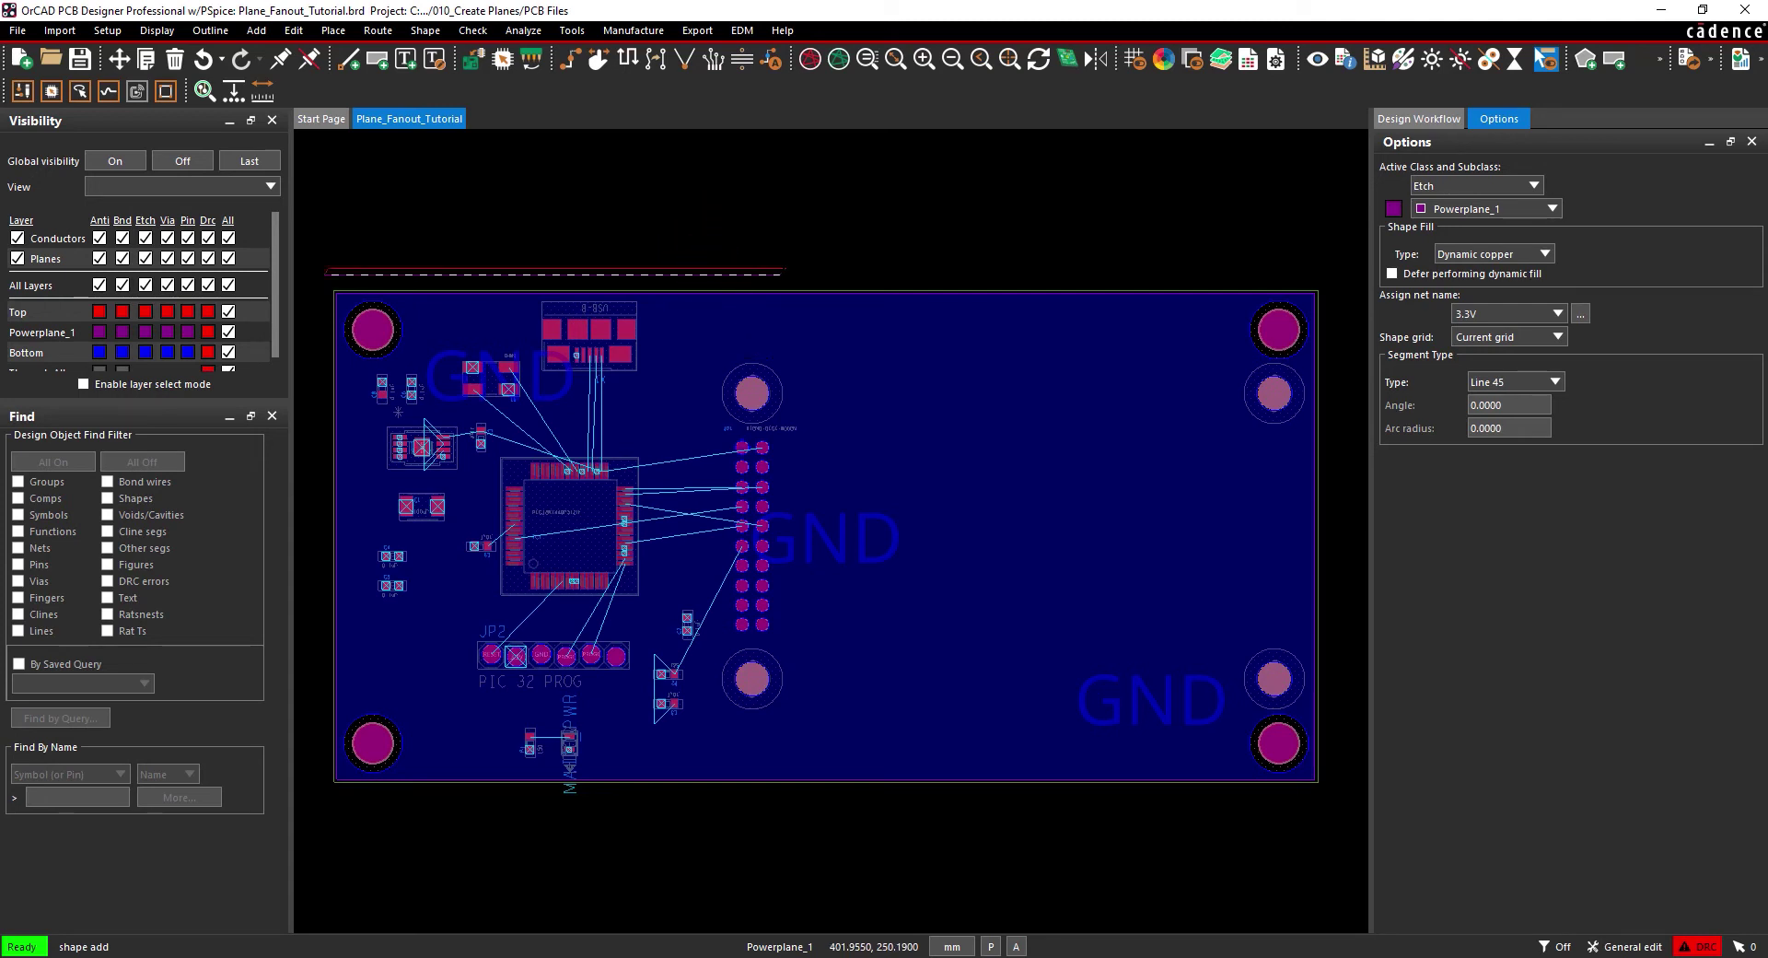
{"action": "left_click", "coordinate": [848, 401]}
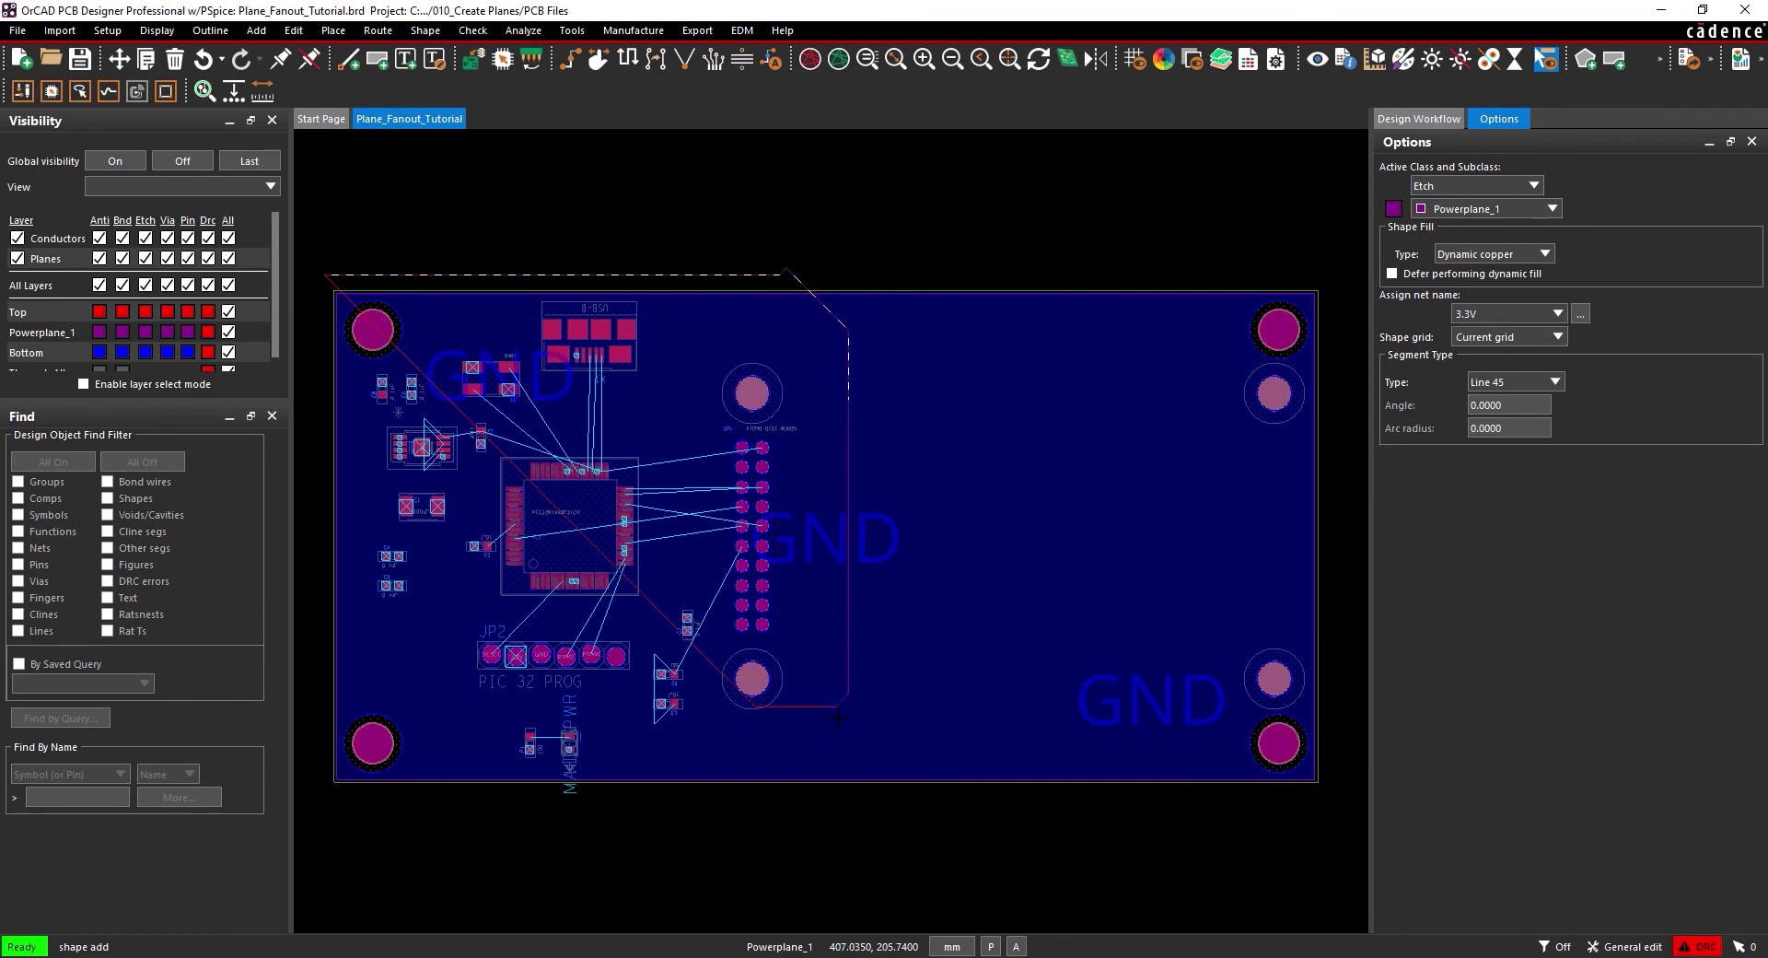
{"action": "left_click", "coordinate": [781, 836]}
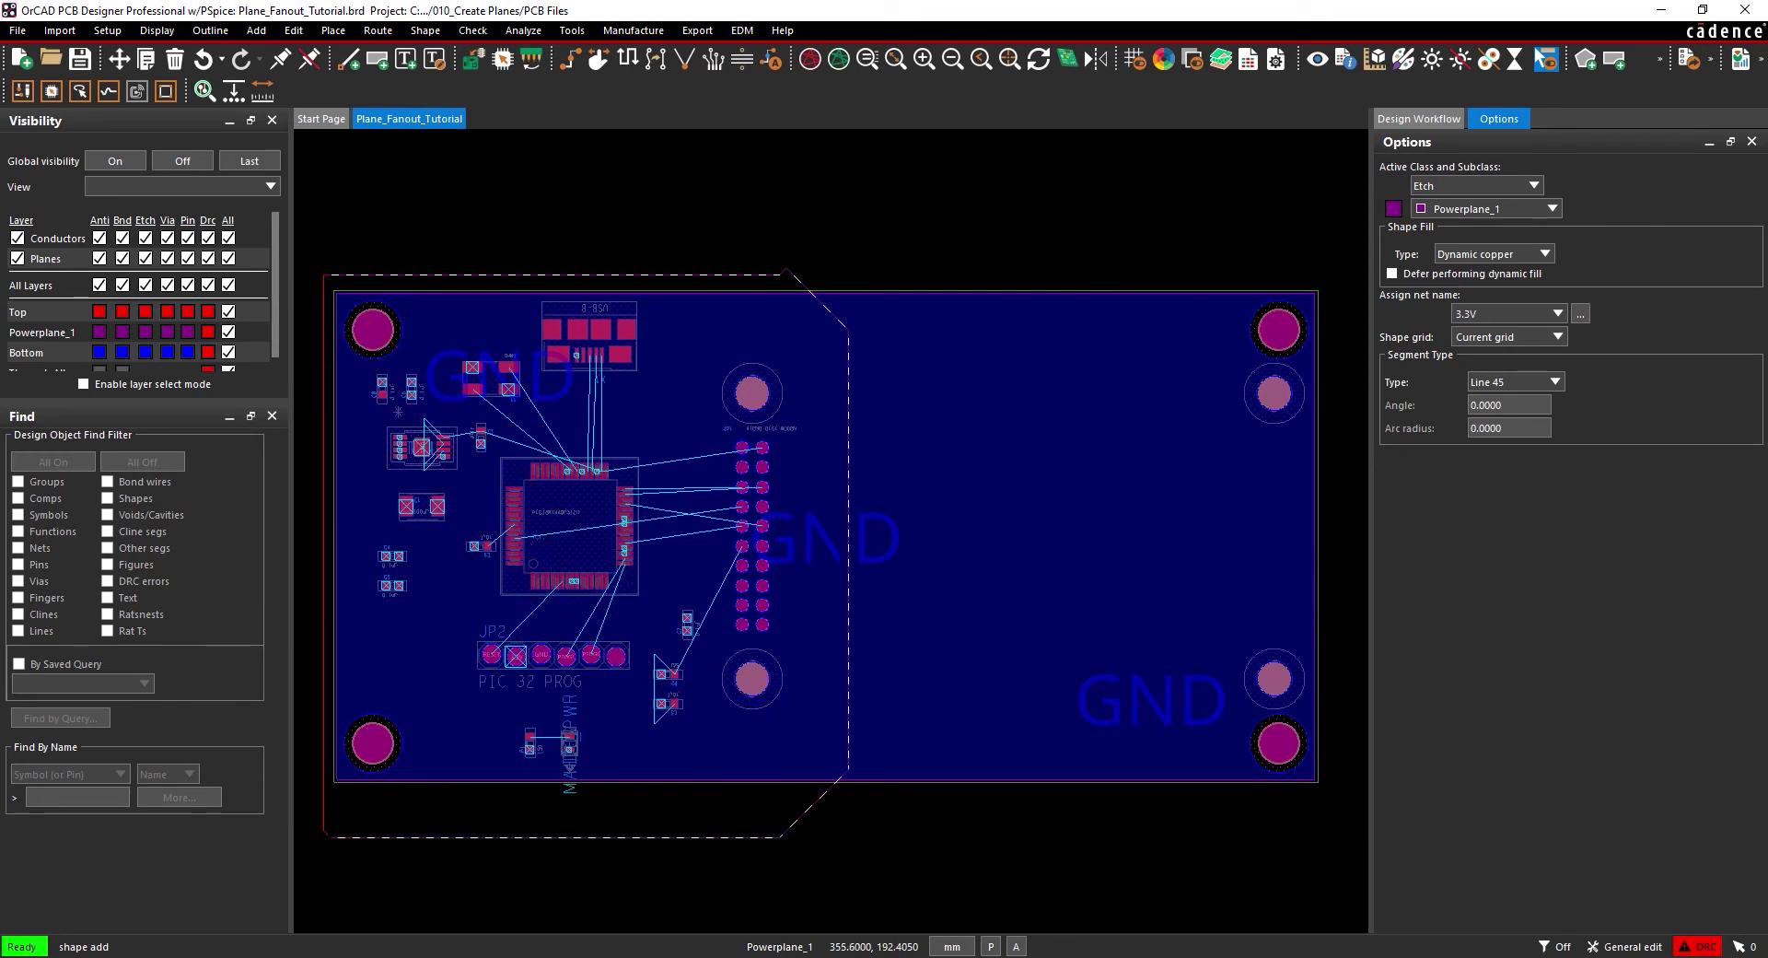
{"action": "right_click", "coordinate": [329, 837]}
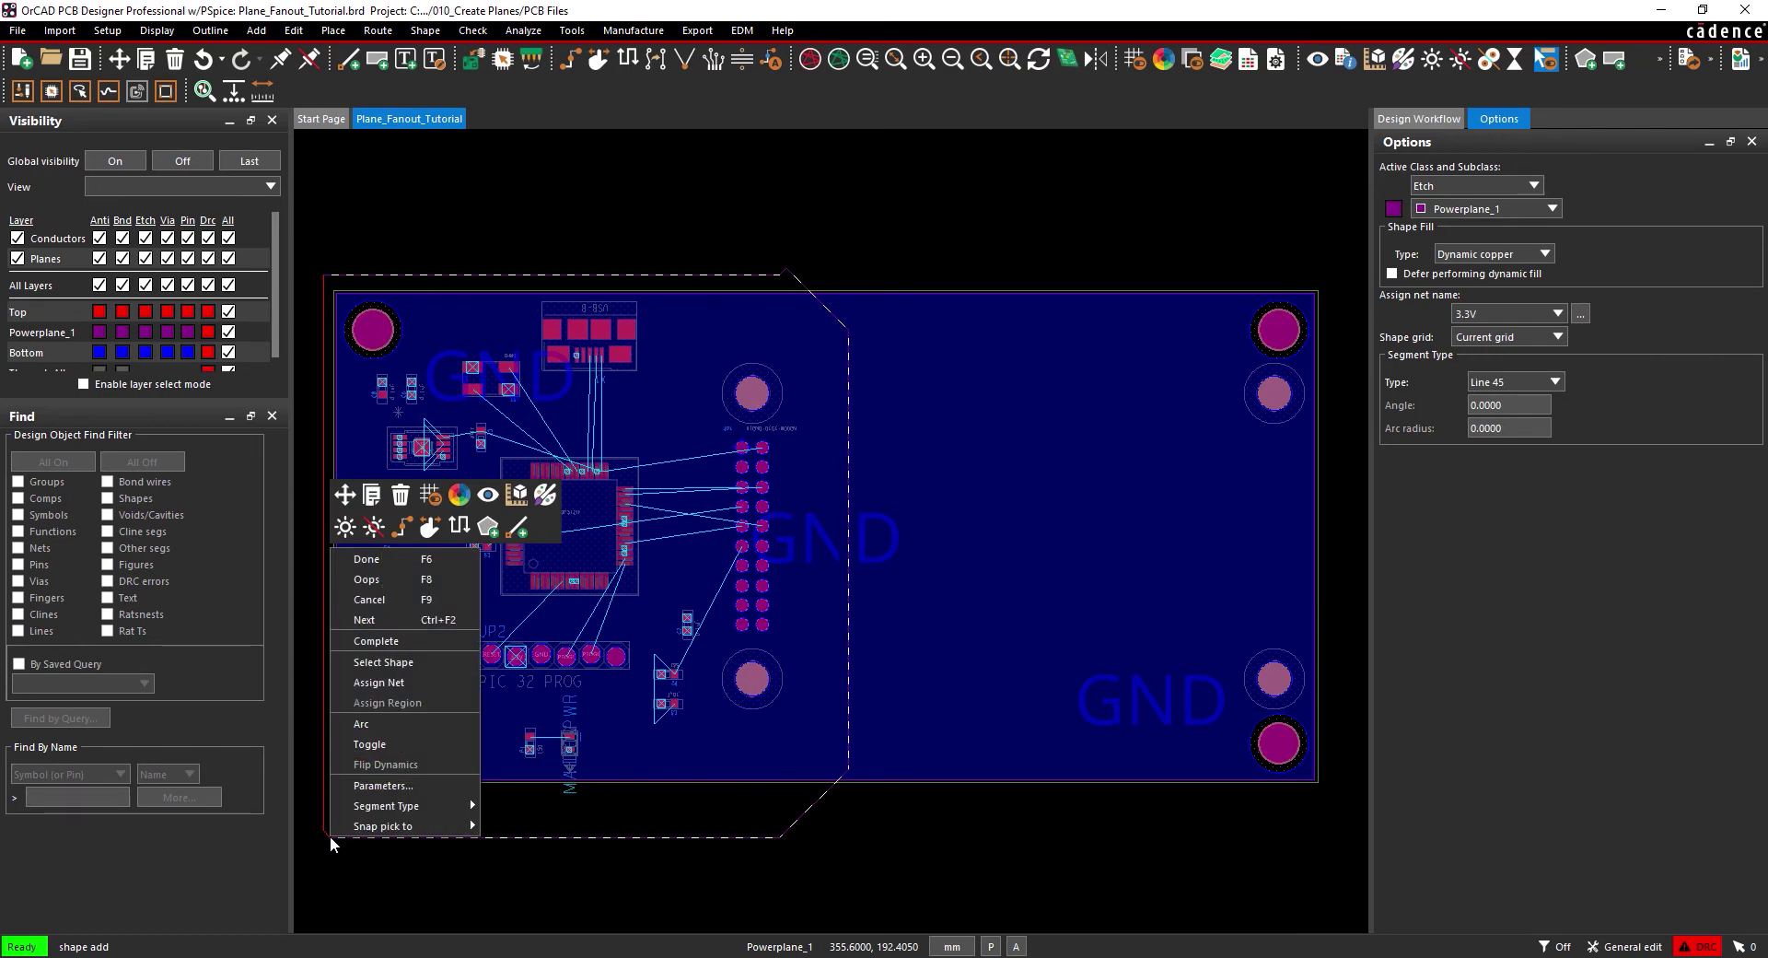
{"action": "left_click", "coordinate": [382, 647]}
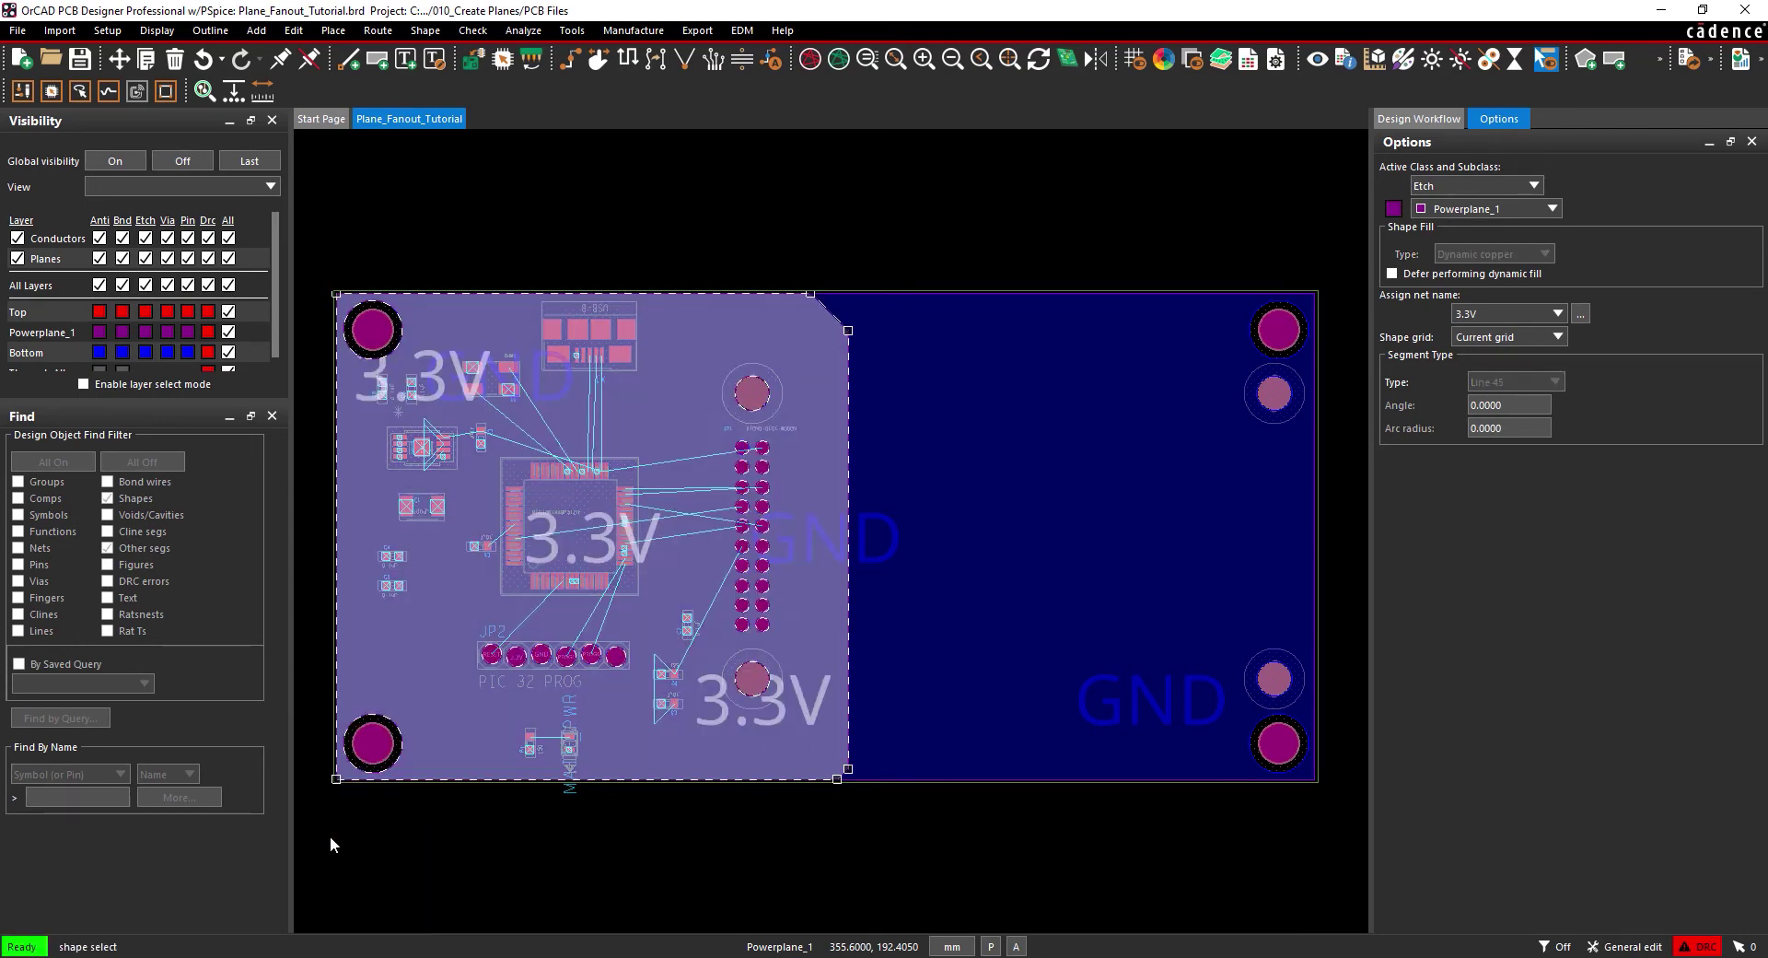
{"action": "right_click", "coordinate": [339, 845]}
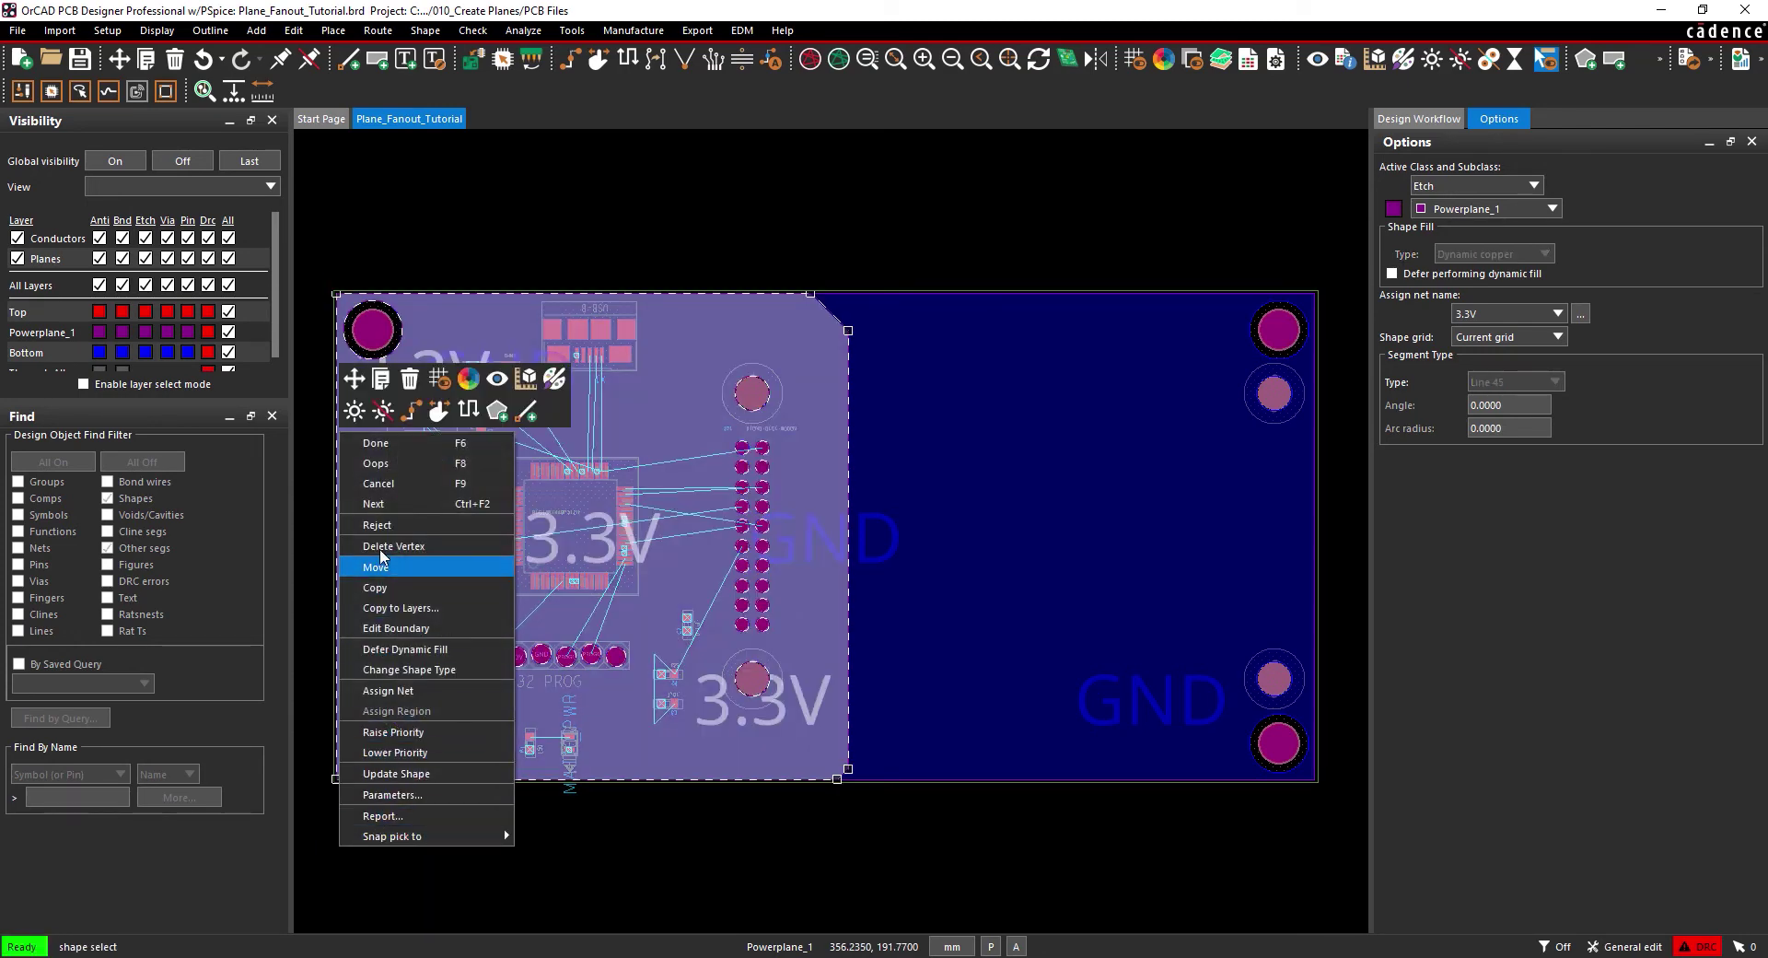
{"action": "left_click", "coordinate": [338, 849]}
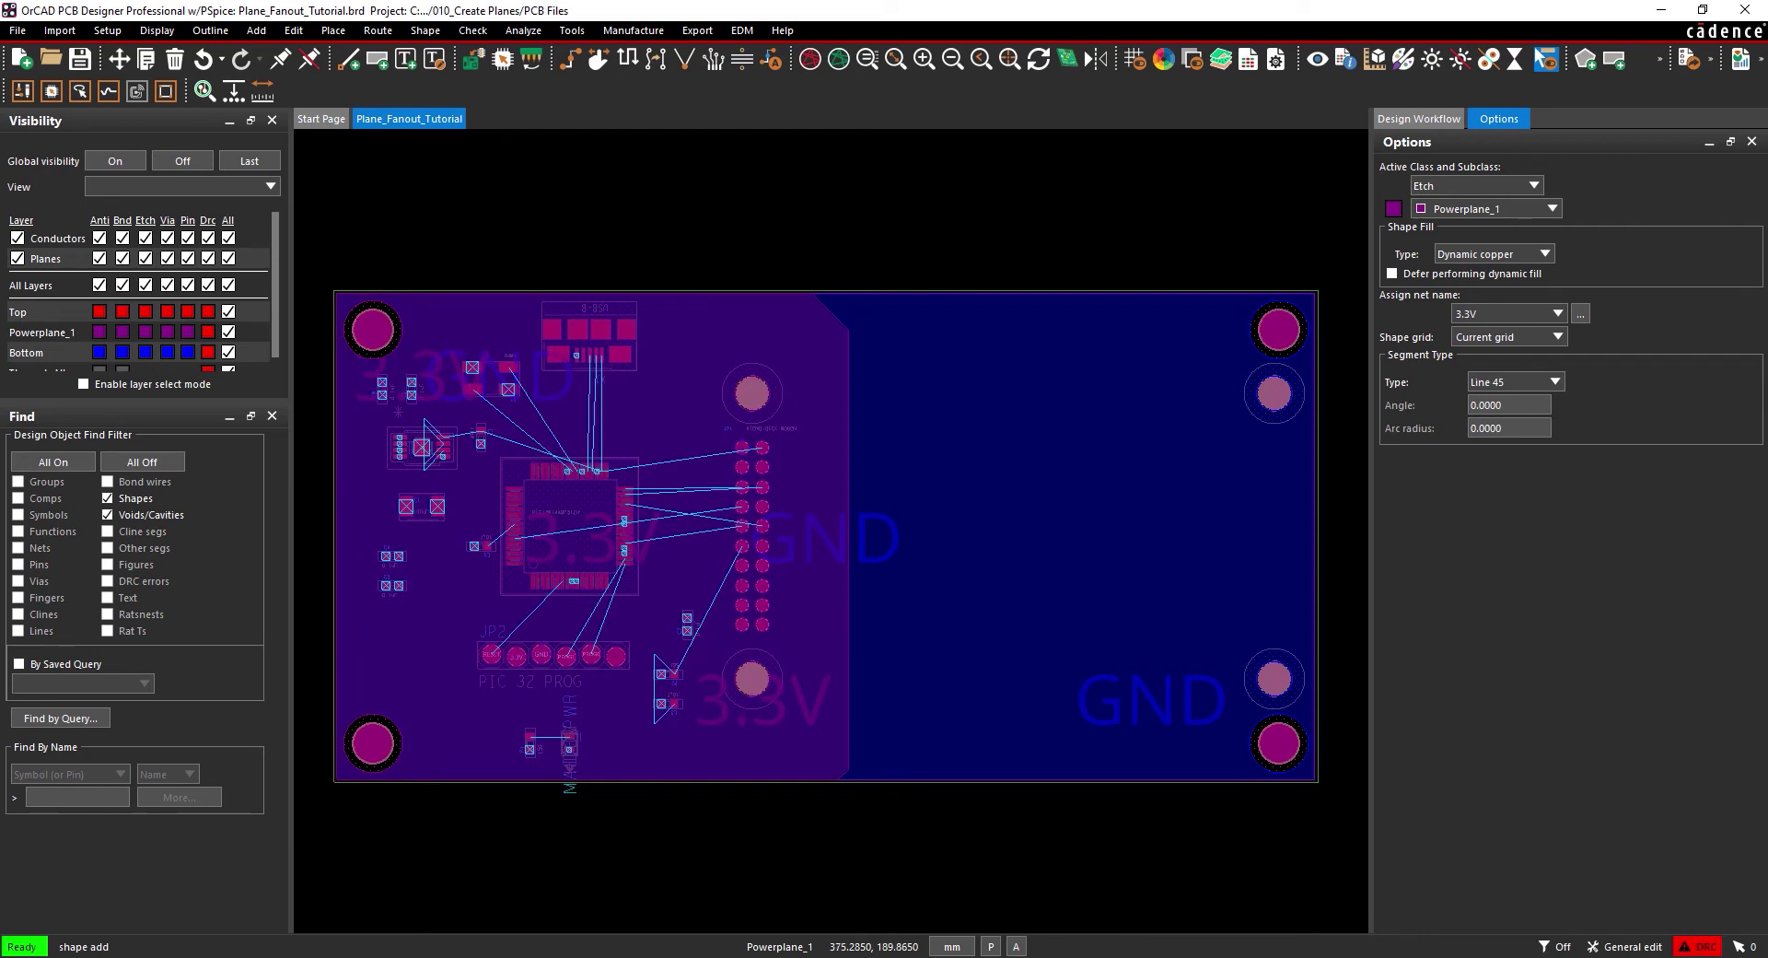
Step: Draw a second 3.3V polygon over the board's right part and choose Done
{"action": "left_click", "coordinate": [804, 251]}
{"action": "left_click", "coordinate": [828, 836]}
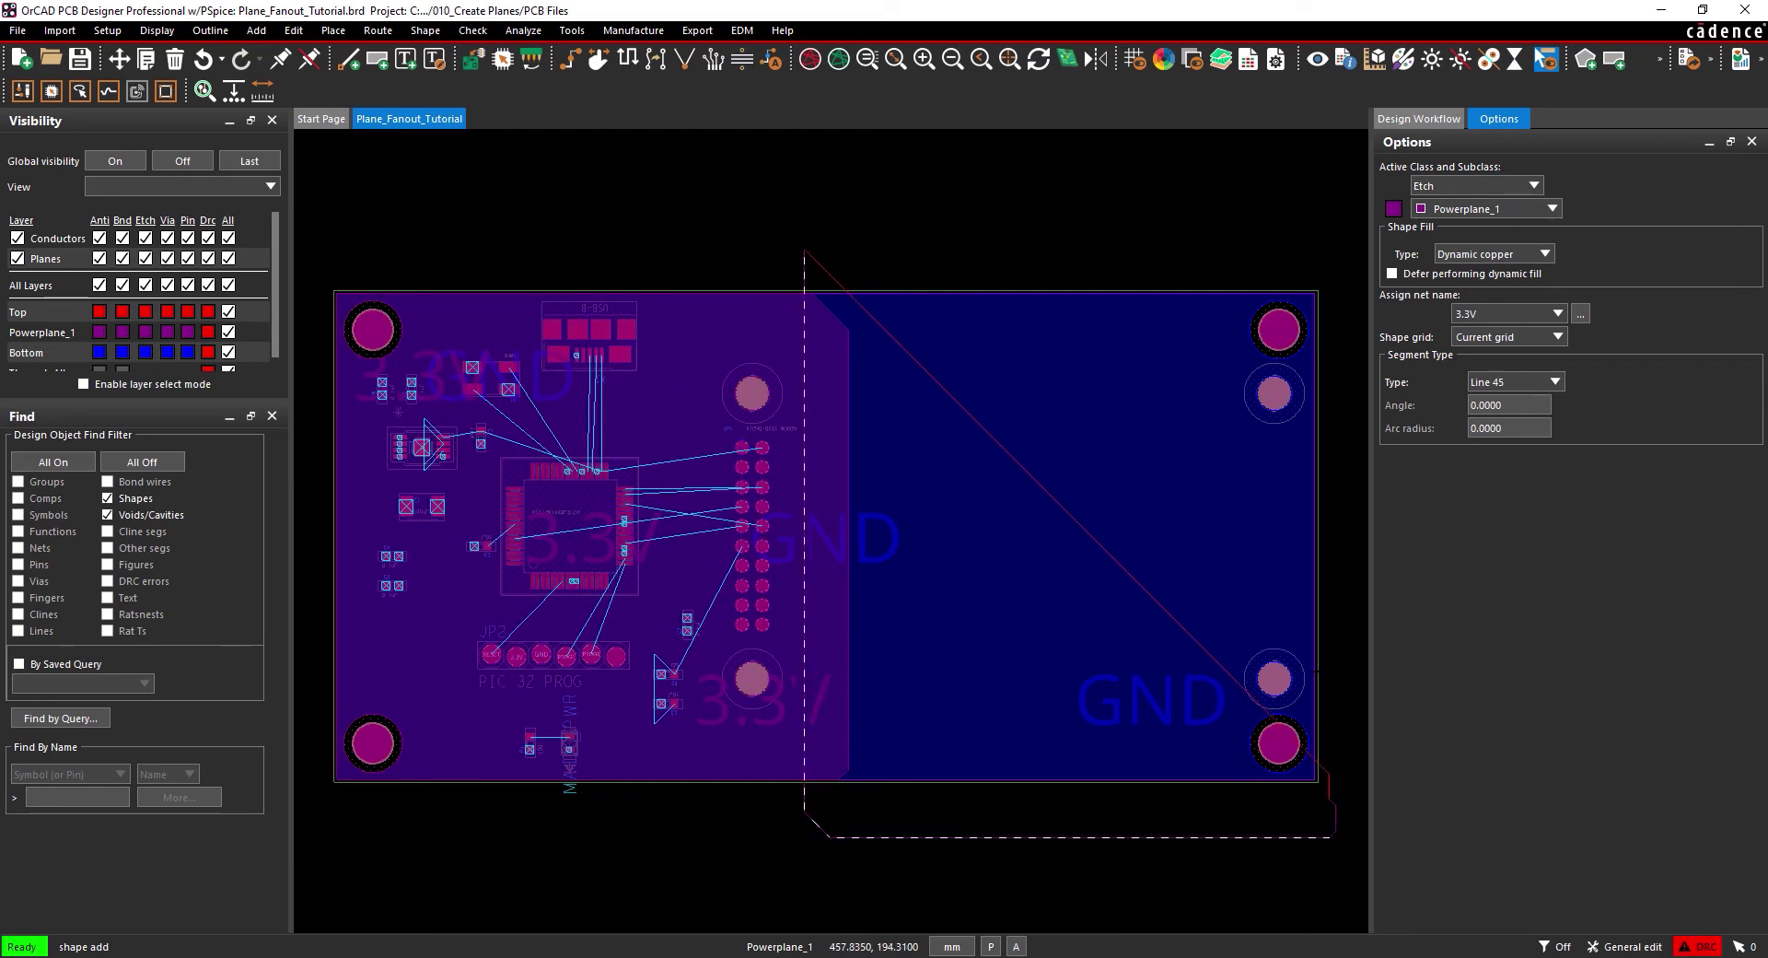
{"action": "left_click", "coordinate": [1335, 836]}
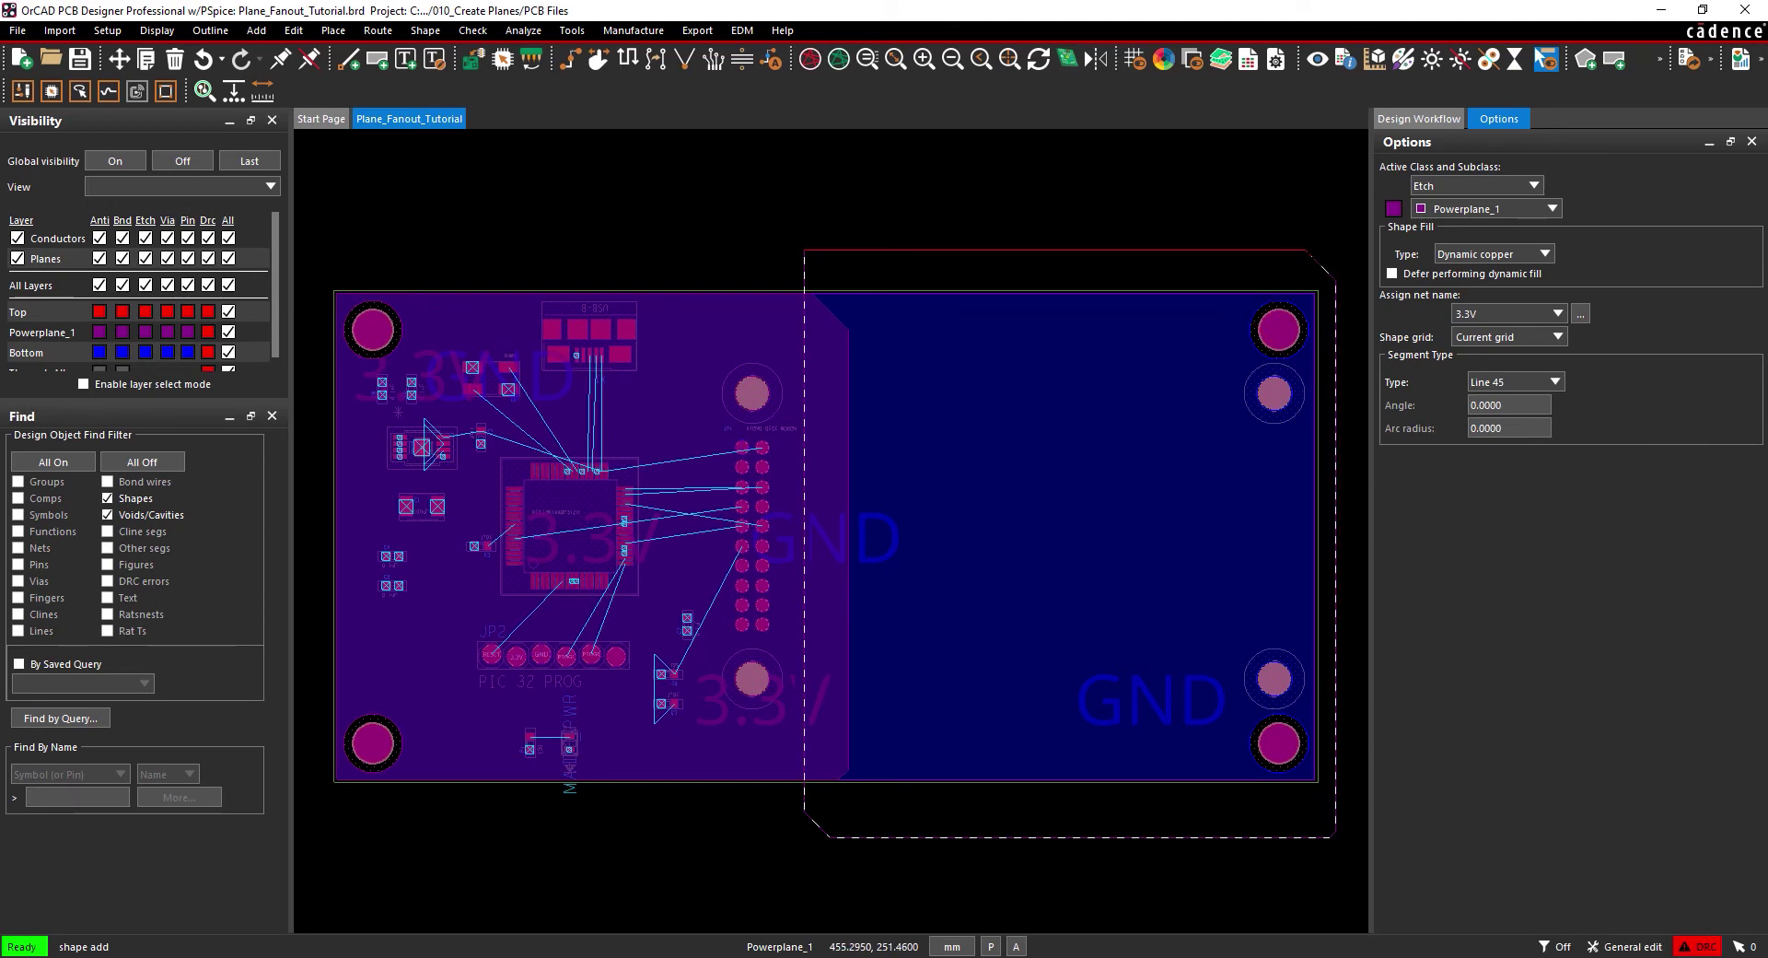
{"action": "right_click", "coordinate": [1307, 252]}
{"action": "left_click", "coordinate": [1313, 264]}
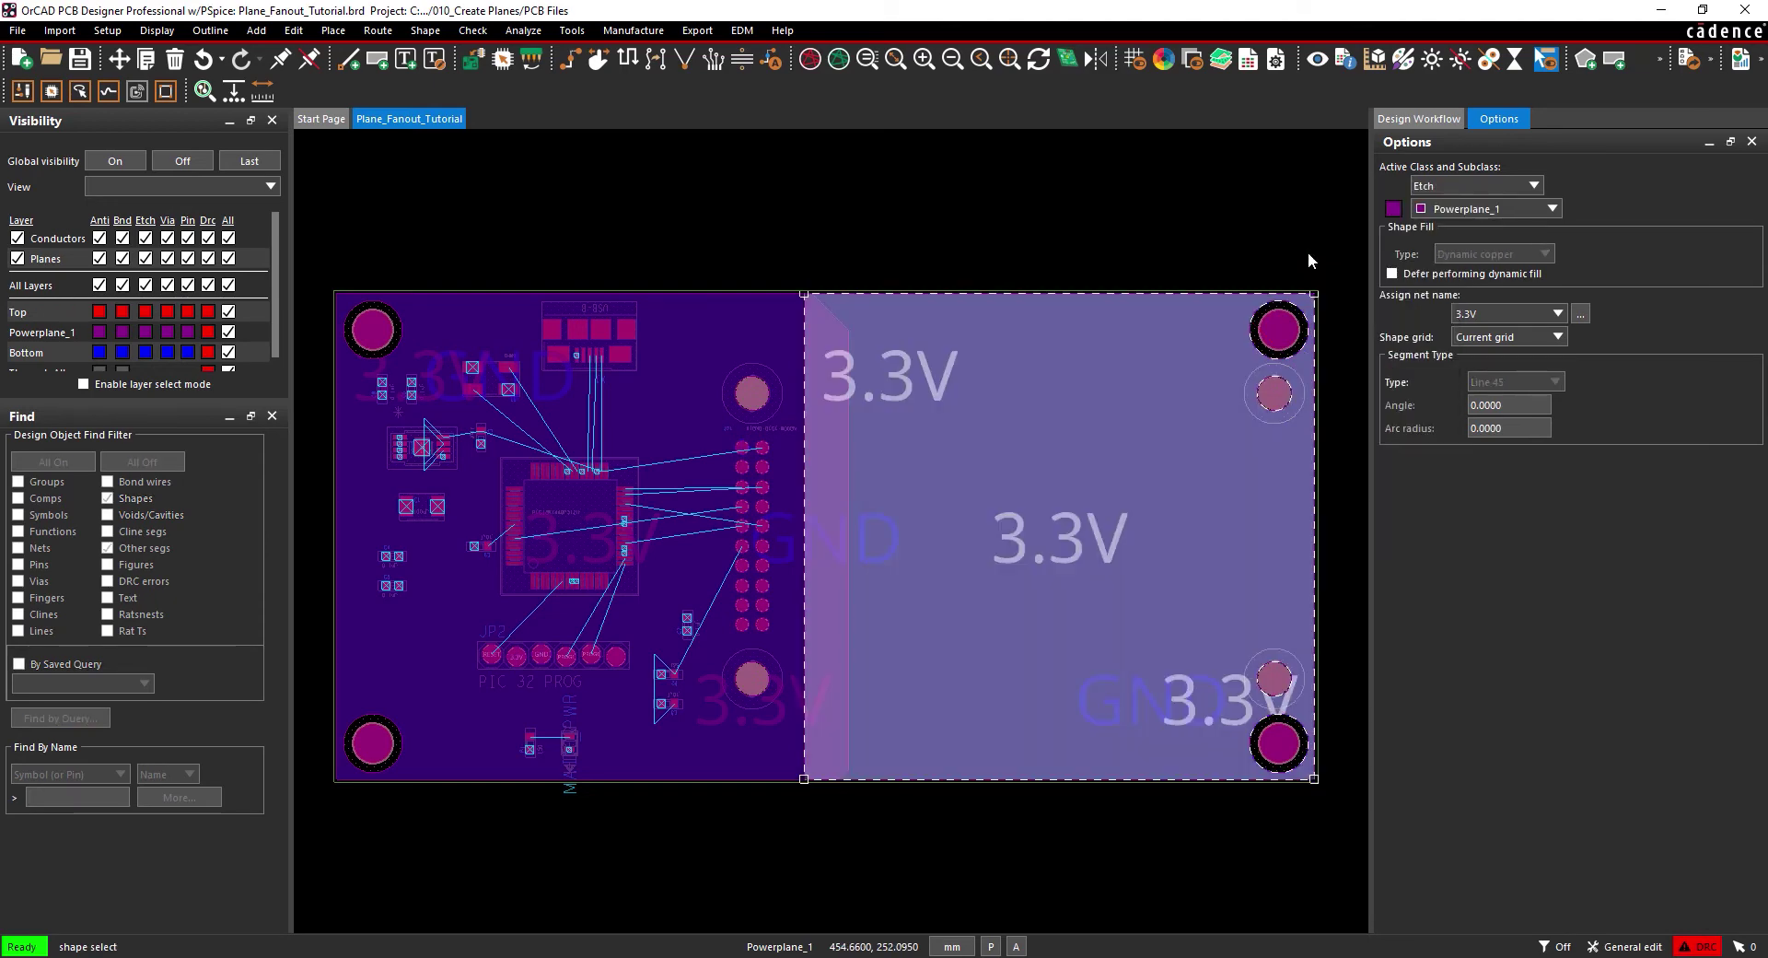
{"action": "right_click", "coordinate": [1307, 251]}
{"action": "left_click", "coordinate": [1330, 264]}
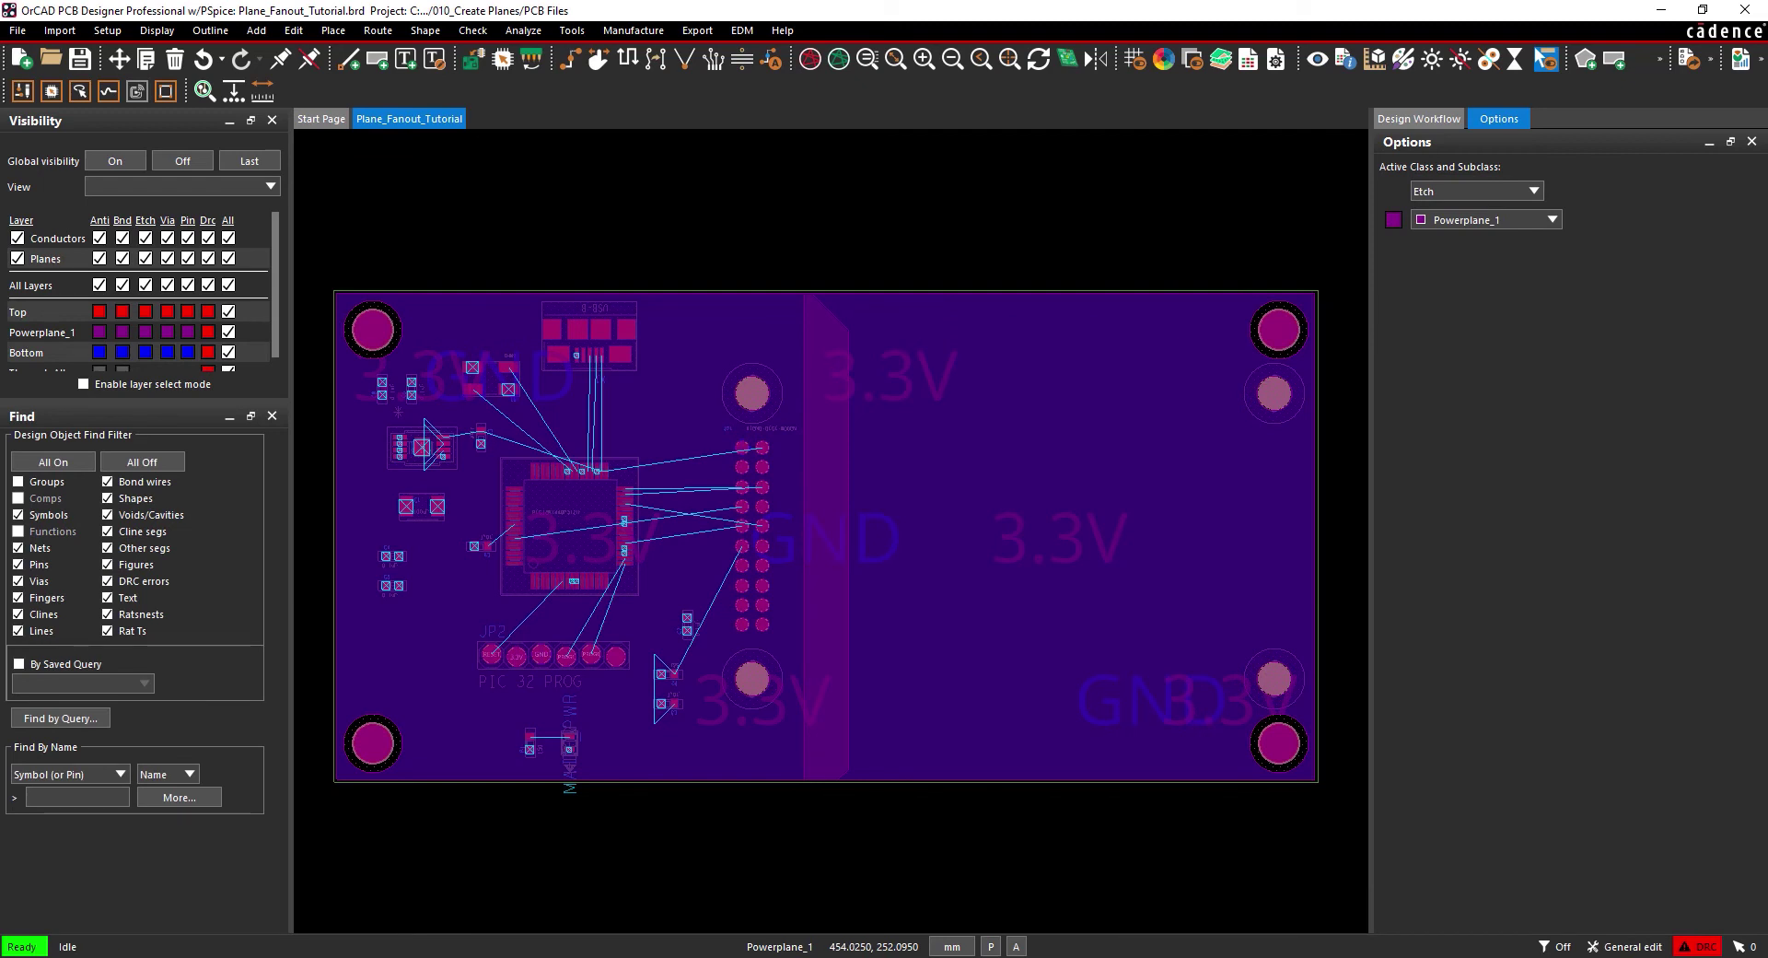
Step: Merge the left and right 3.3V shapes with Merge Shapes and choose Done
{"action": "left_click", "coordinate": [426, 31]}
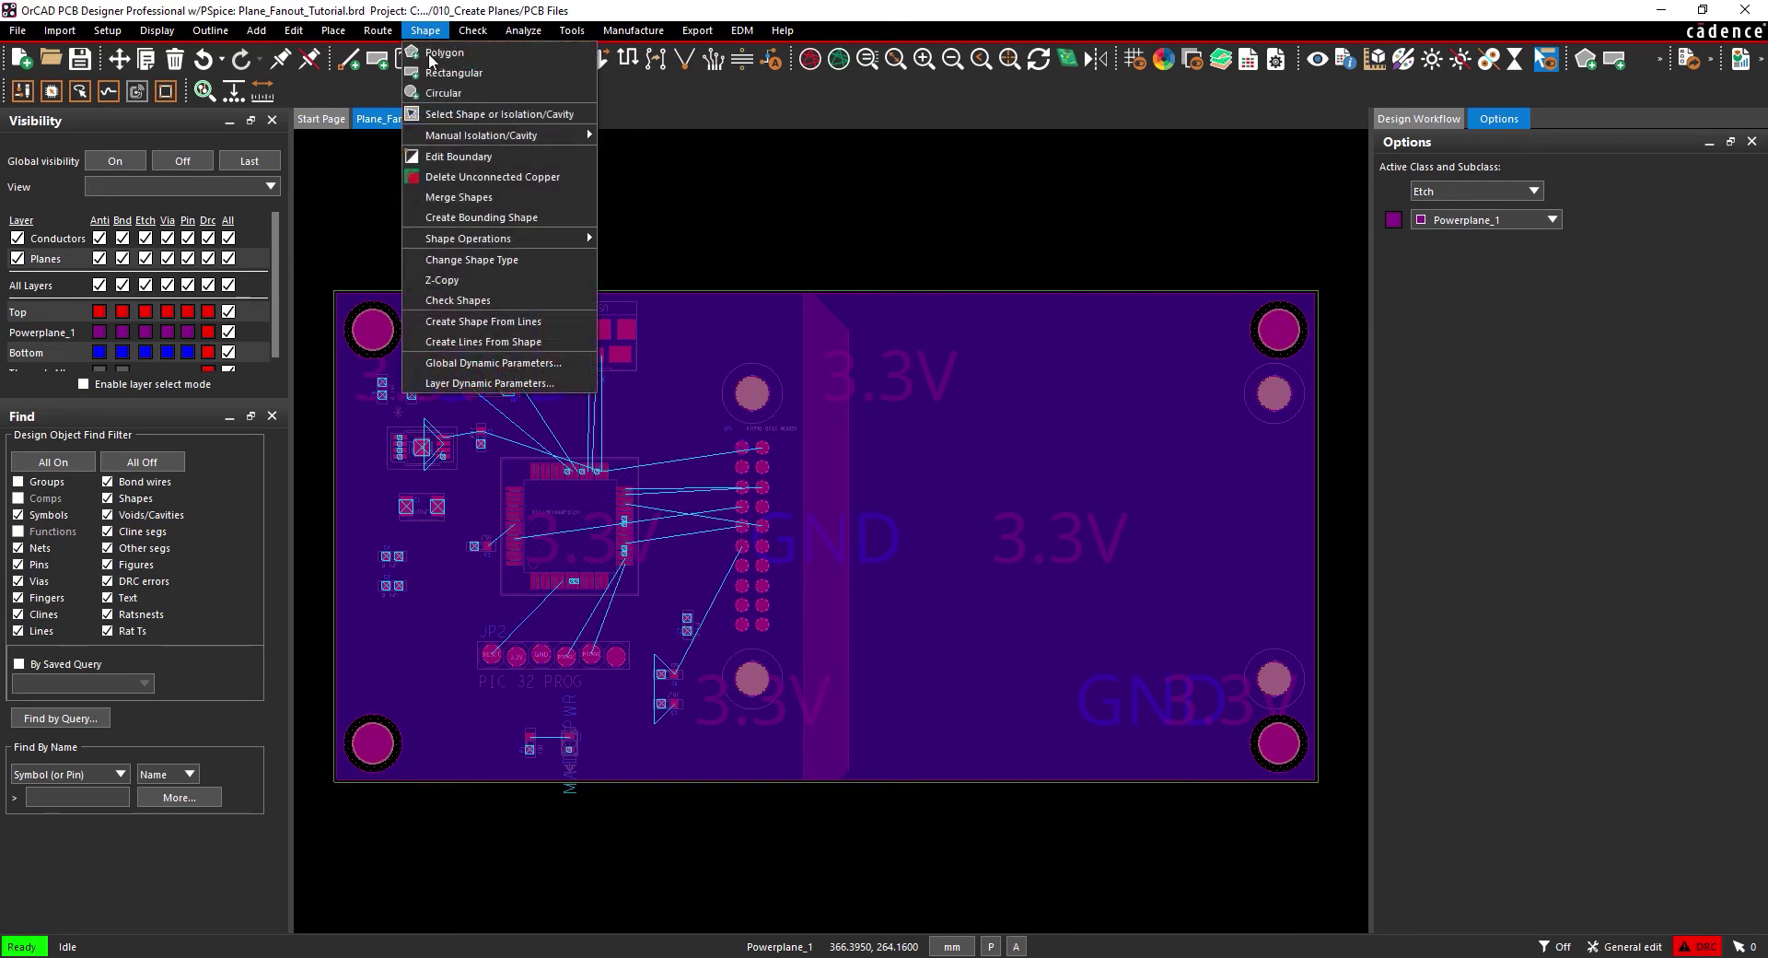
{"action": "left_click", "coordinate": [449, 197]}
{"action": "left_click", "coordinate": [433, 295]}
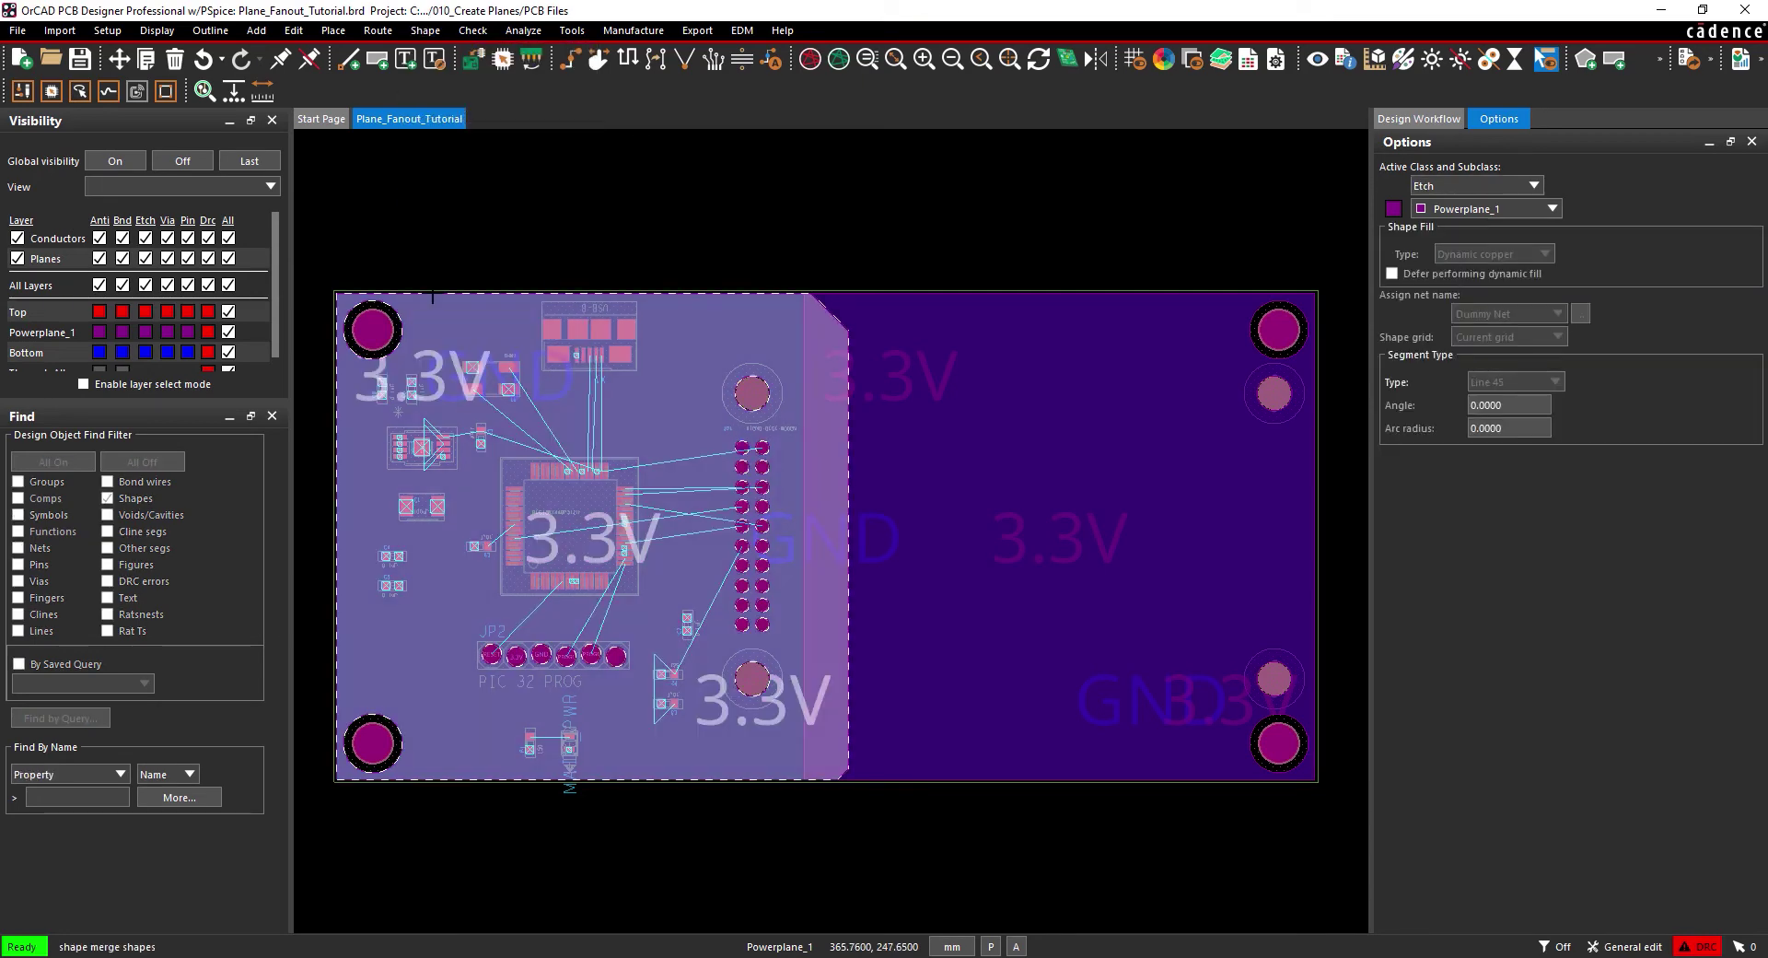
{"action": "left_click", "coordinate": [859, 299]}
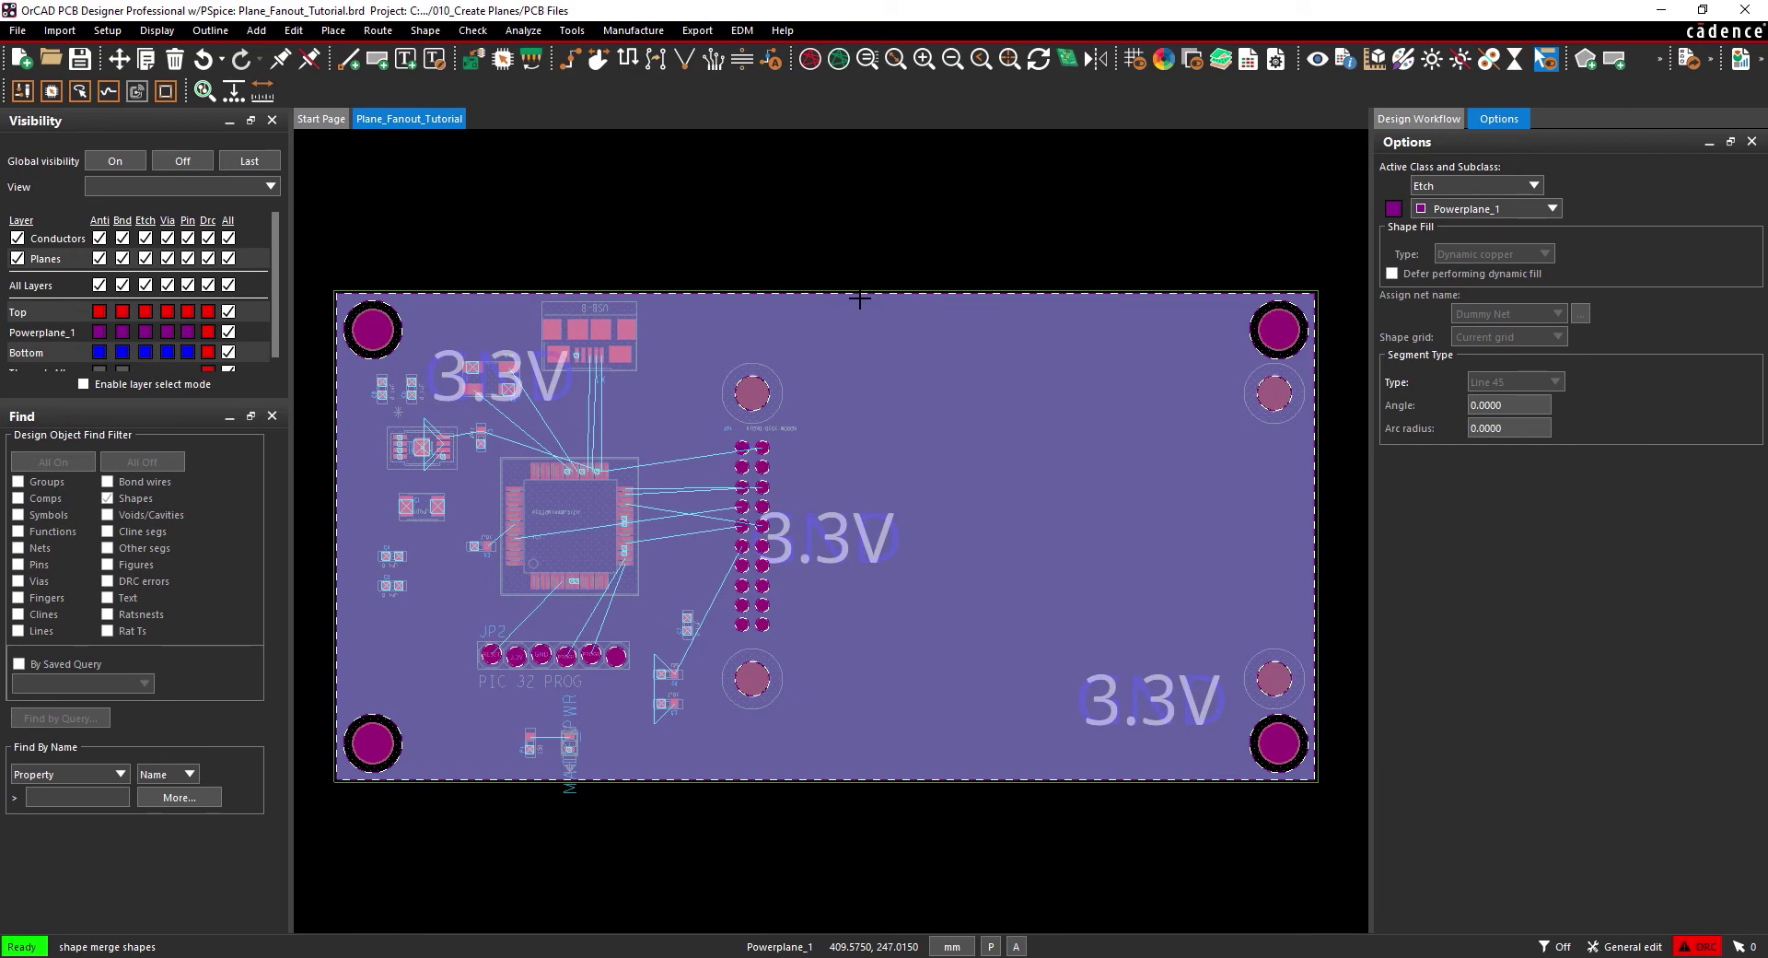
{"action": "right_click", "coordinate": [803, 217]}
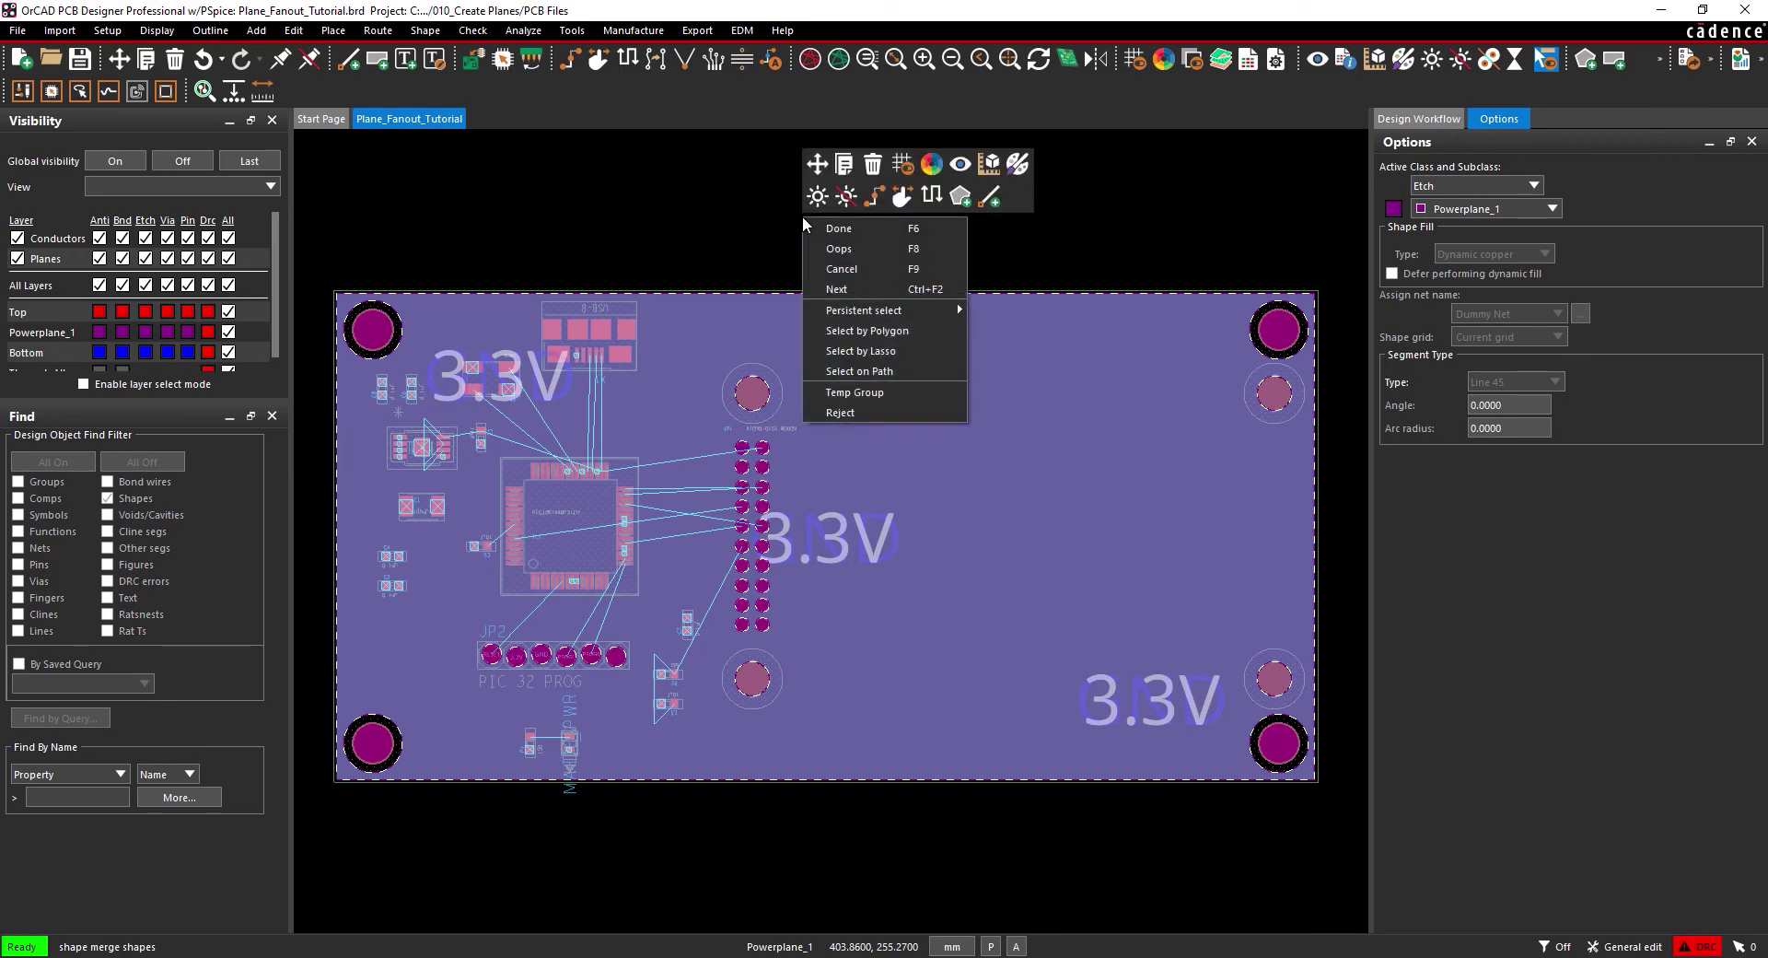
{"action": "left_click", "coordinate": [804, 225]}
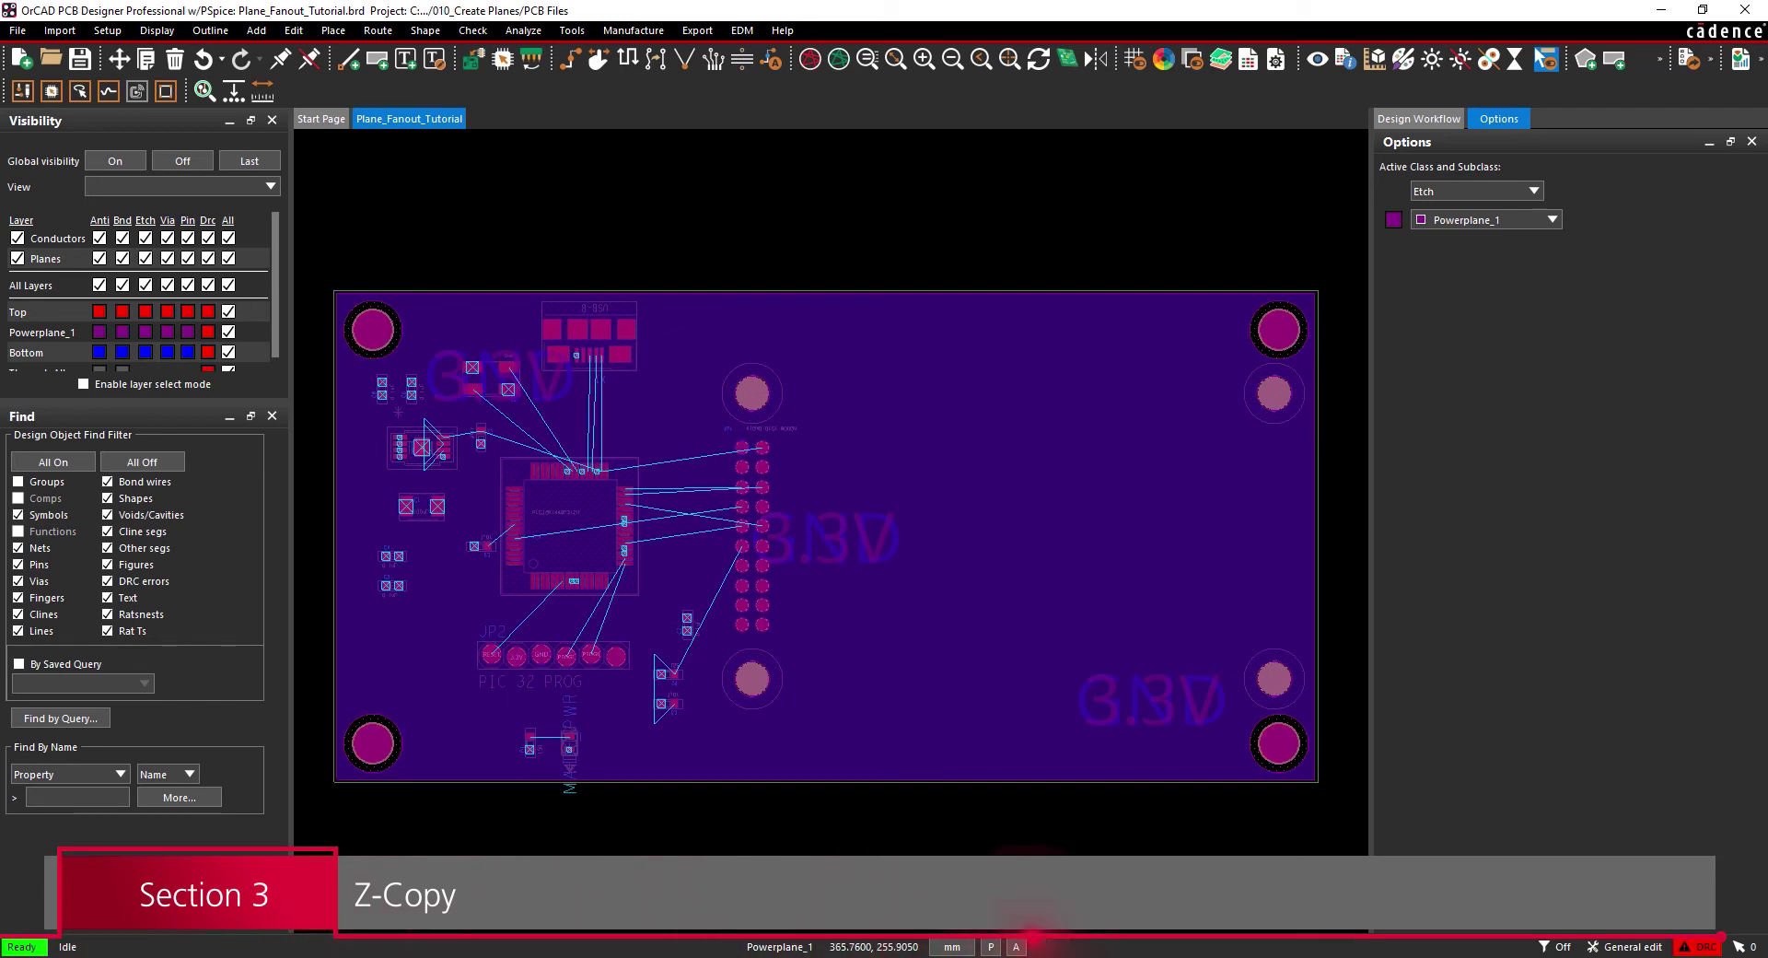
Step: Delete the merged 3.3V plane shape from Powerplane_1
{"action": "left_click", "coordinate": [175, 60]}
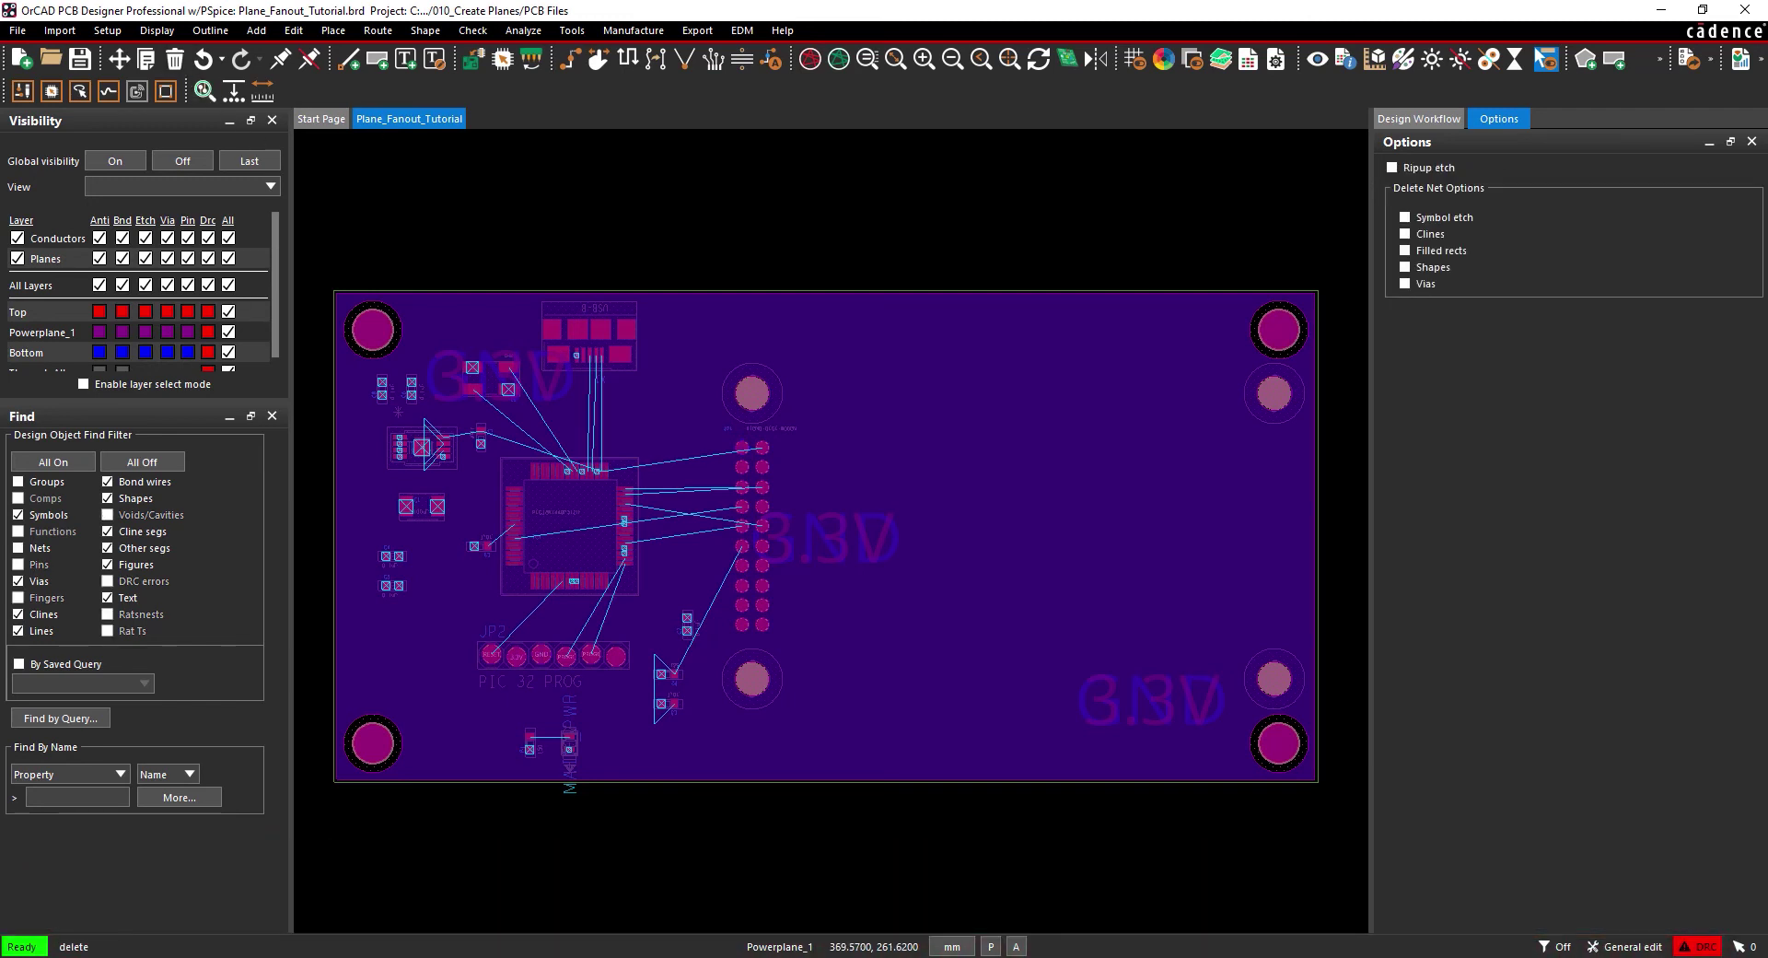
{"action": "left_click", "coordinate": [496, 293]}
{"action": "right_click", "coordinate": [500, 244]}
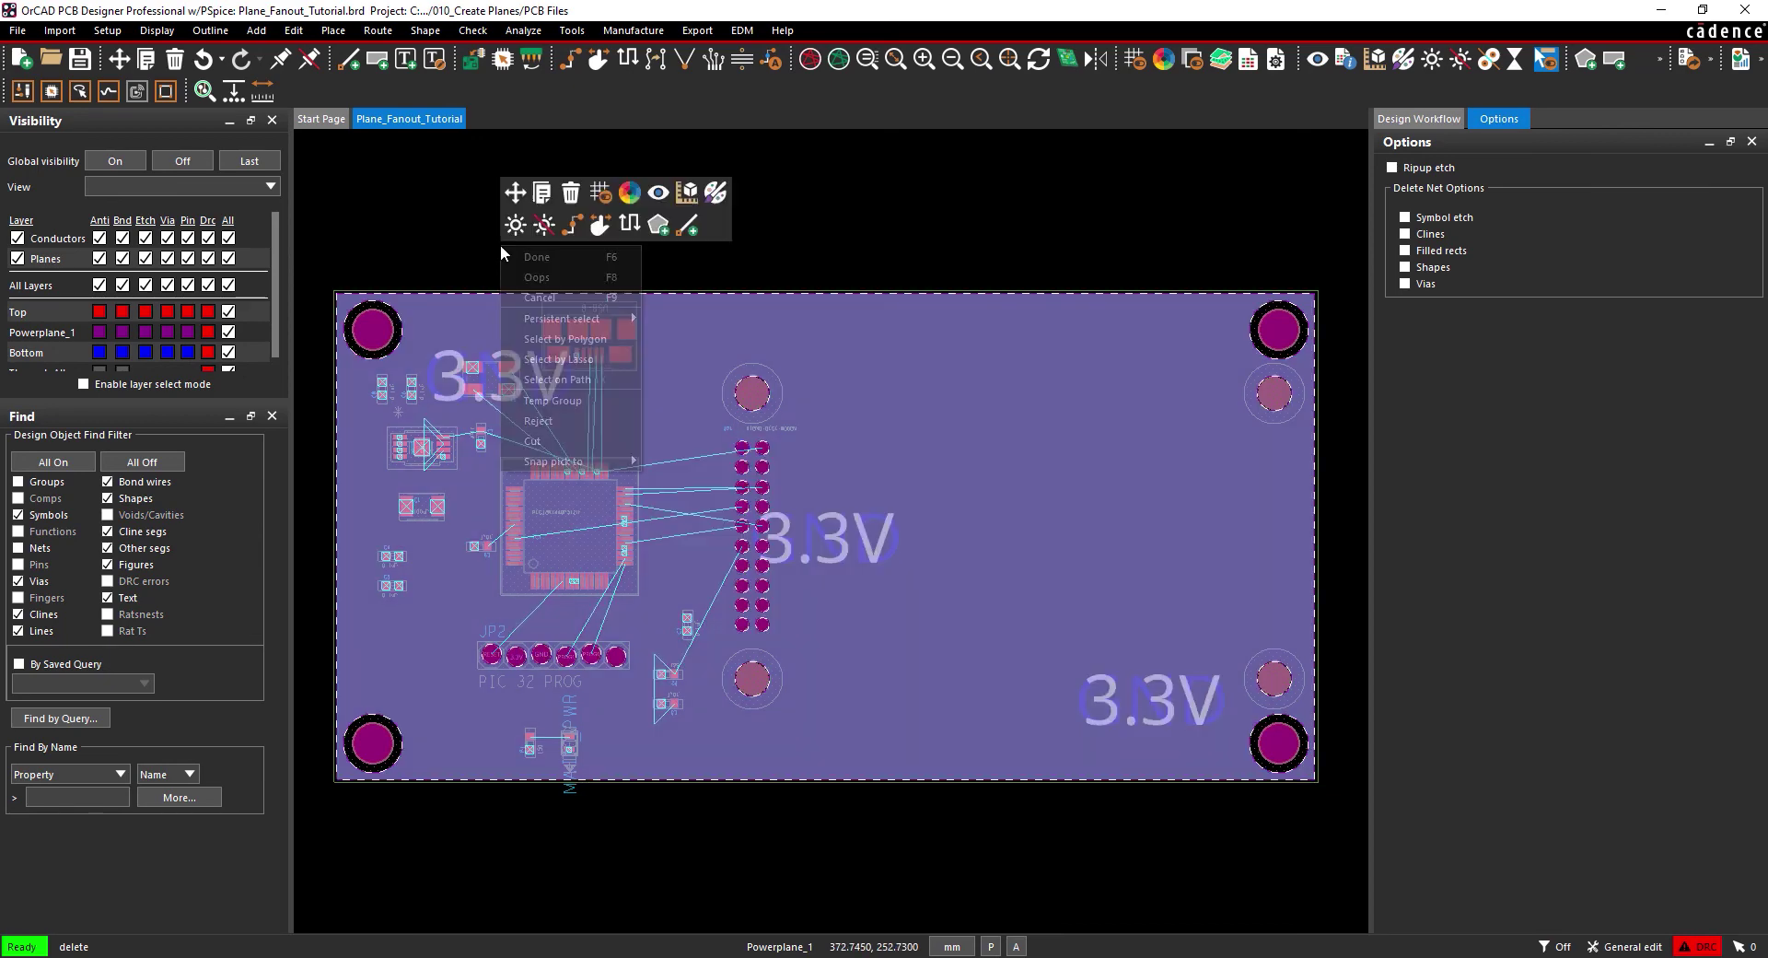
{"action": "left_click", "coordinate": [537, 257]}
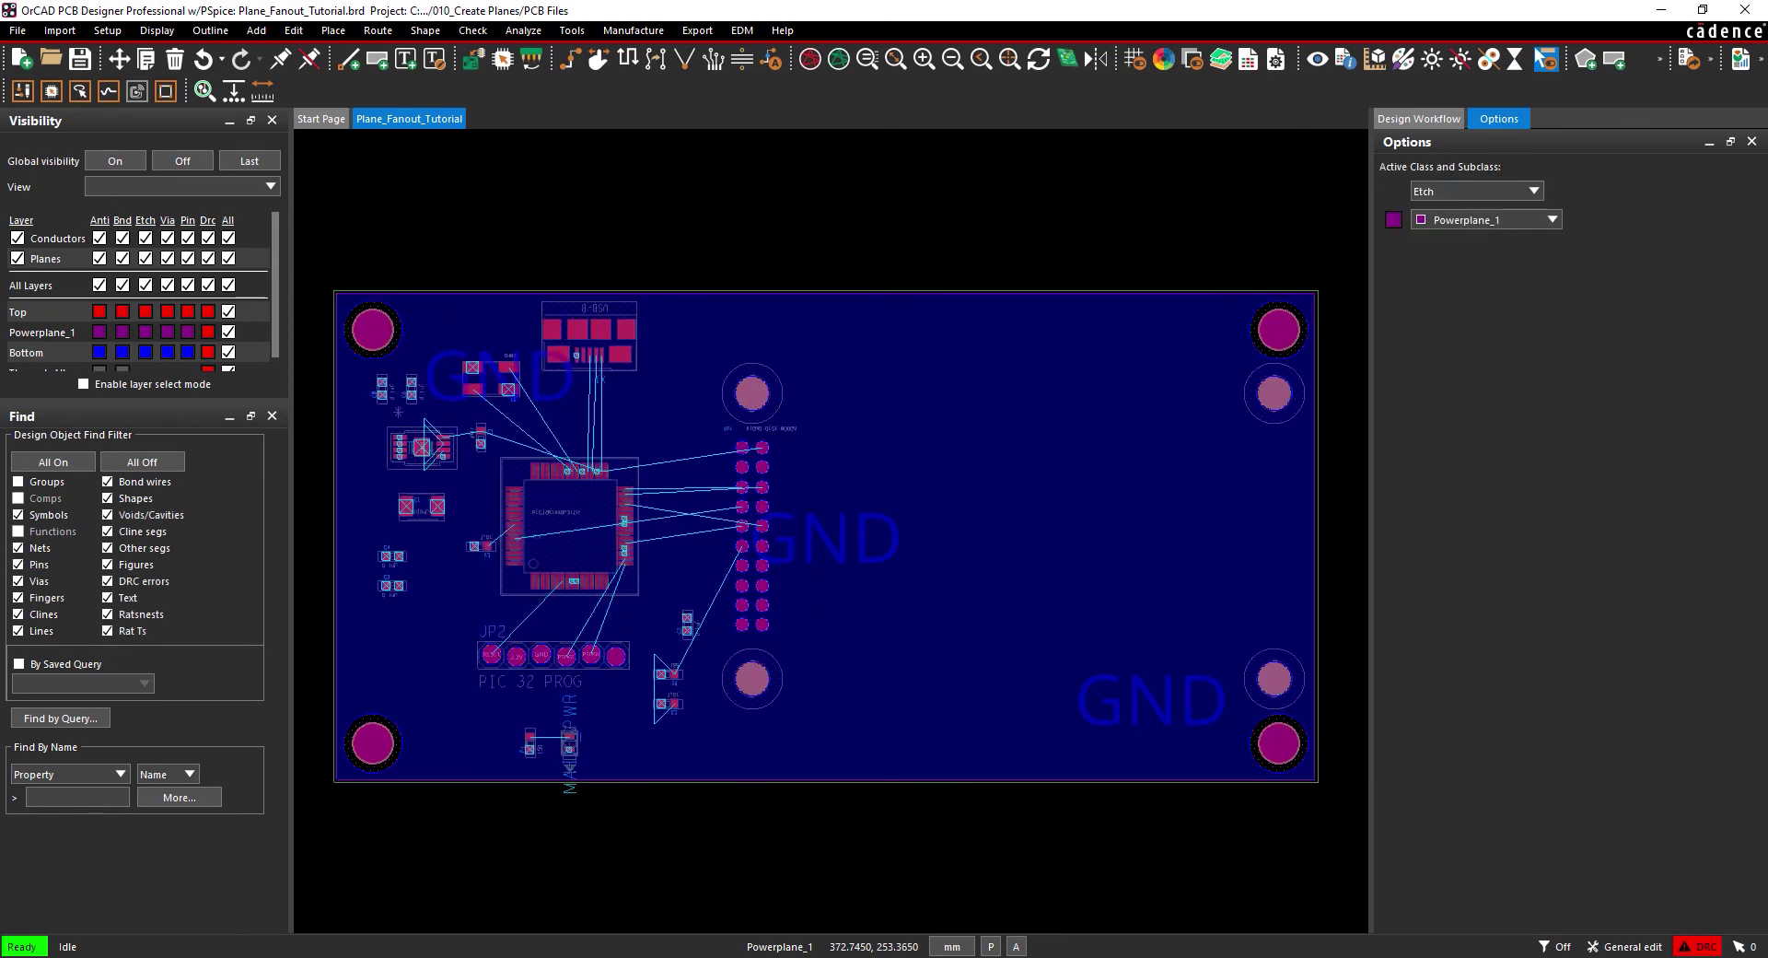
Step: Z-Copy the GND plane to POWERPLANE_1 with Create dynamic shape checked
{"action": "left_click", "coordinate": [425, 30]}
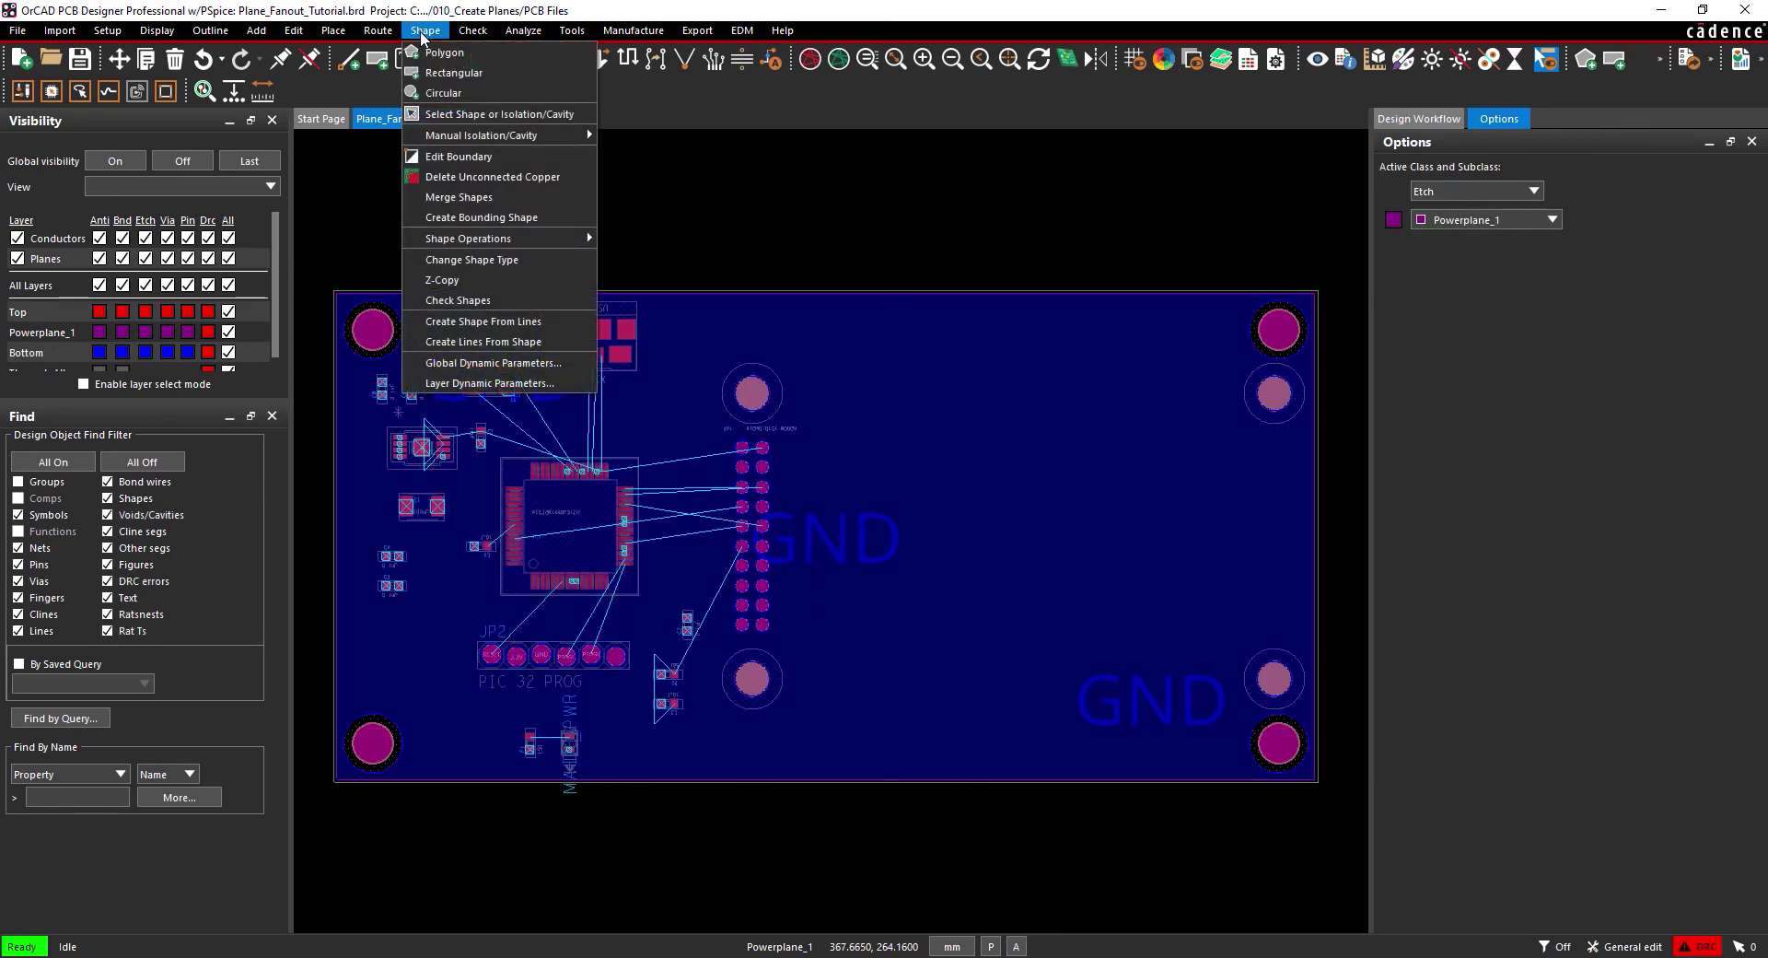
{"action": "left_click", "coordinate": [443, 280]}
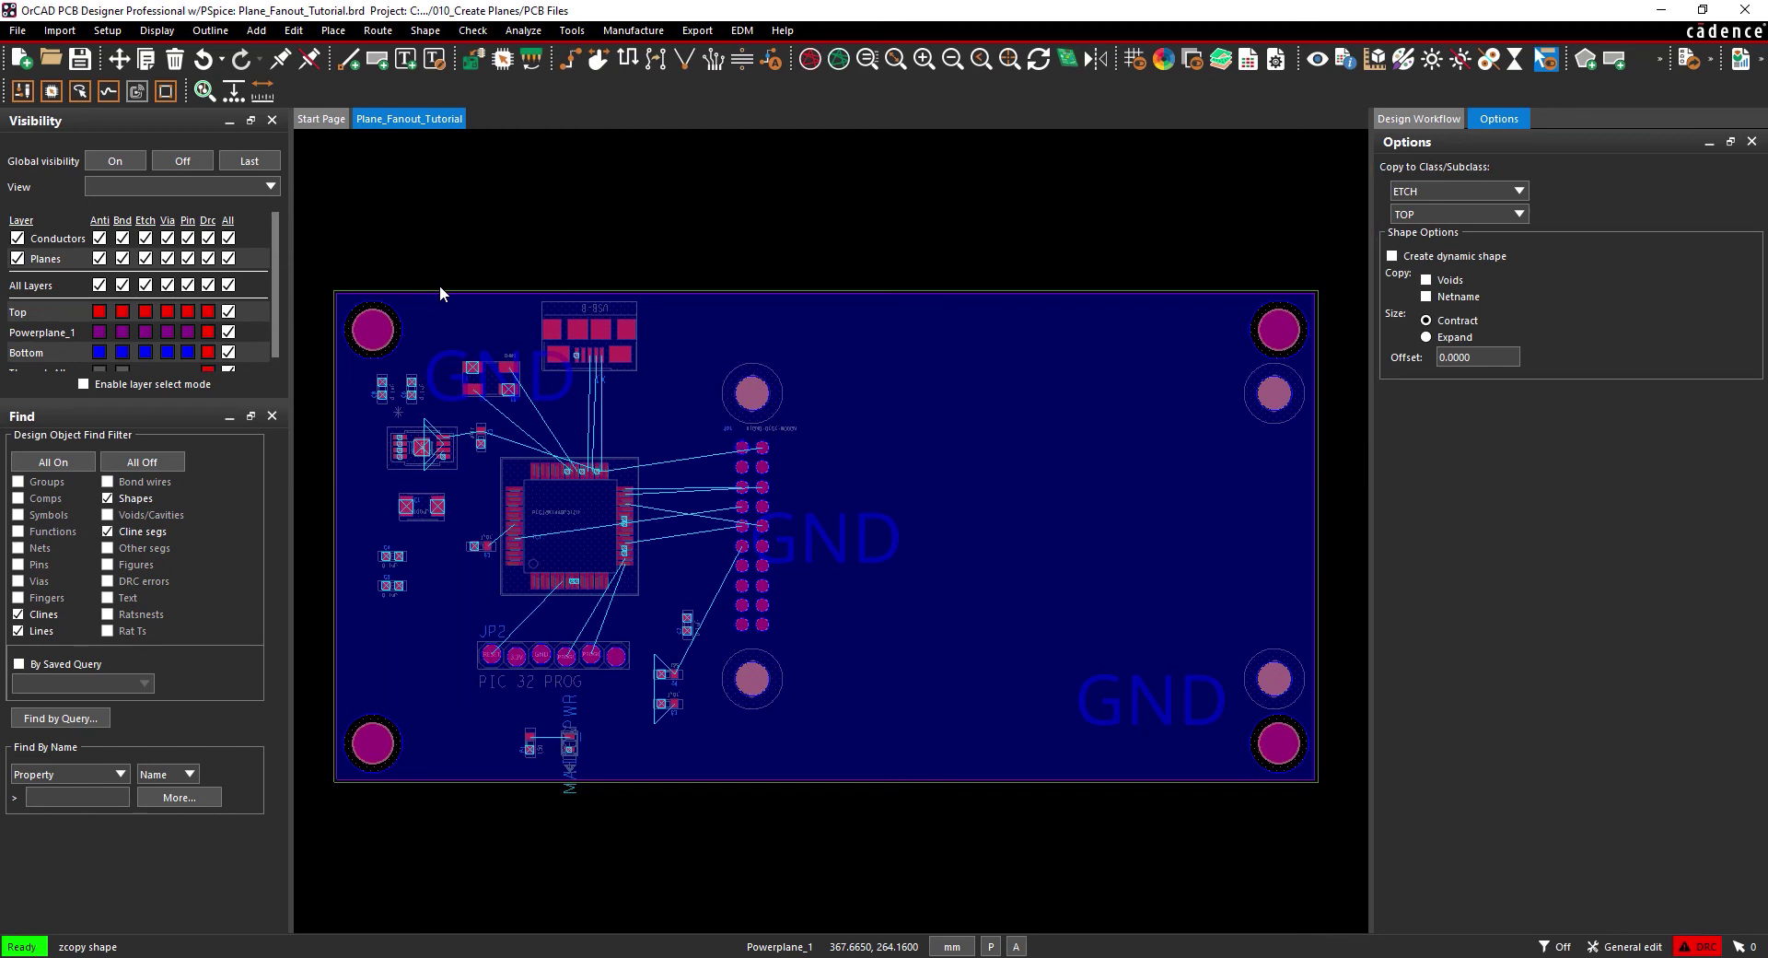
{"action": "left_click", "coordinate": [1517, 216]}
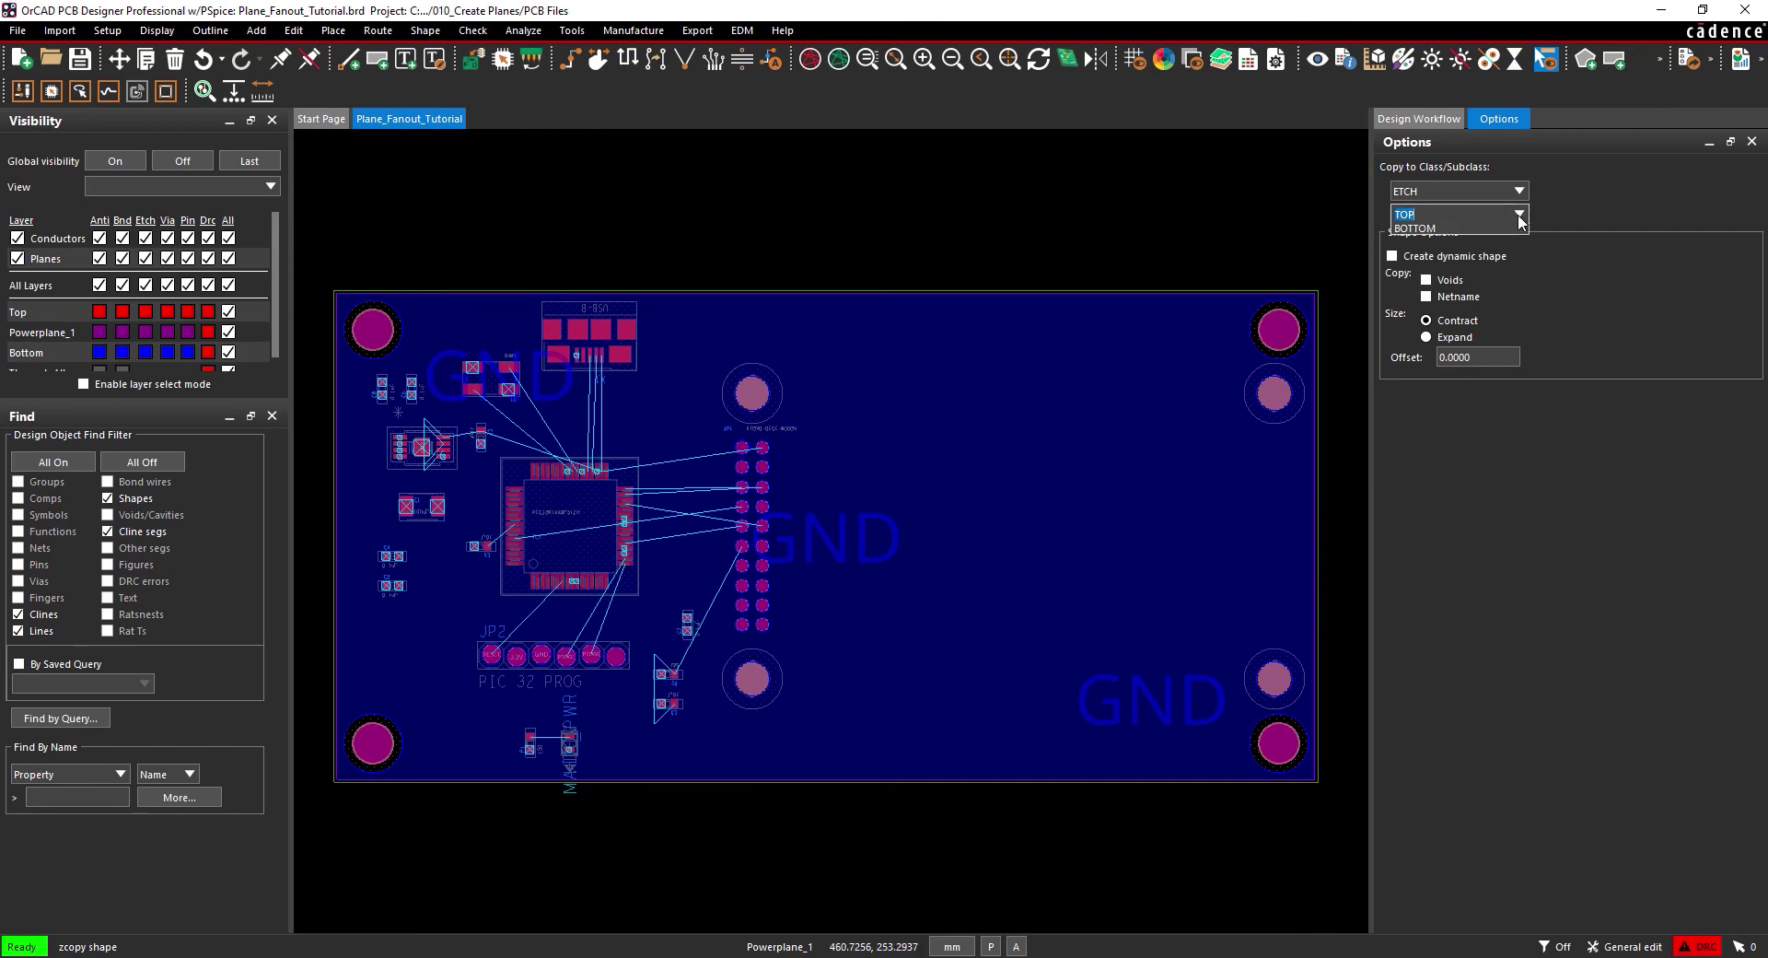
{"action": "left_click", "coordinate": [1508, 243]}
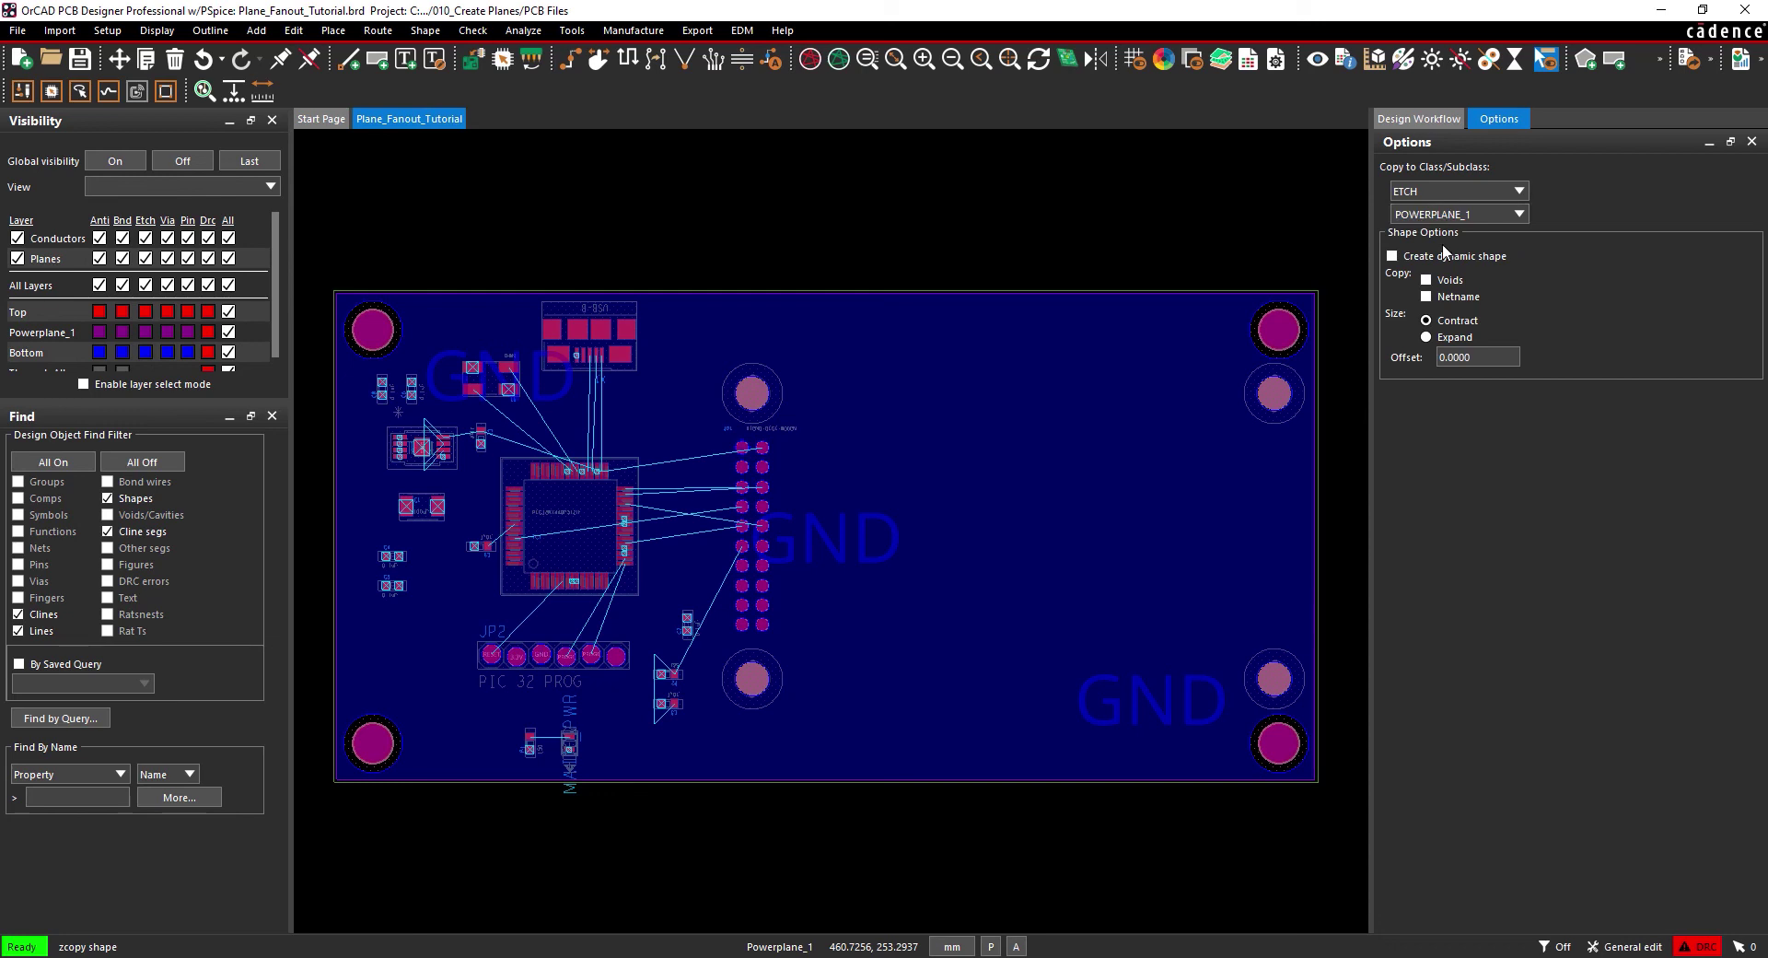
{"action": "left_click", "coordinate": [1391, 256]}
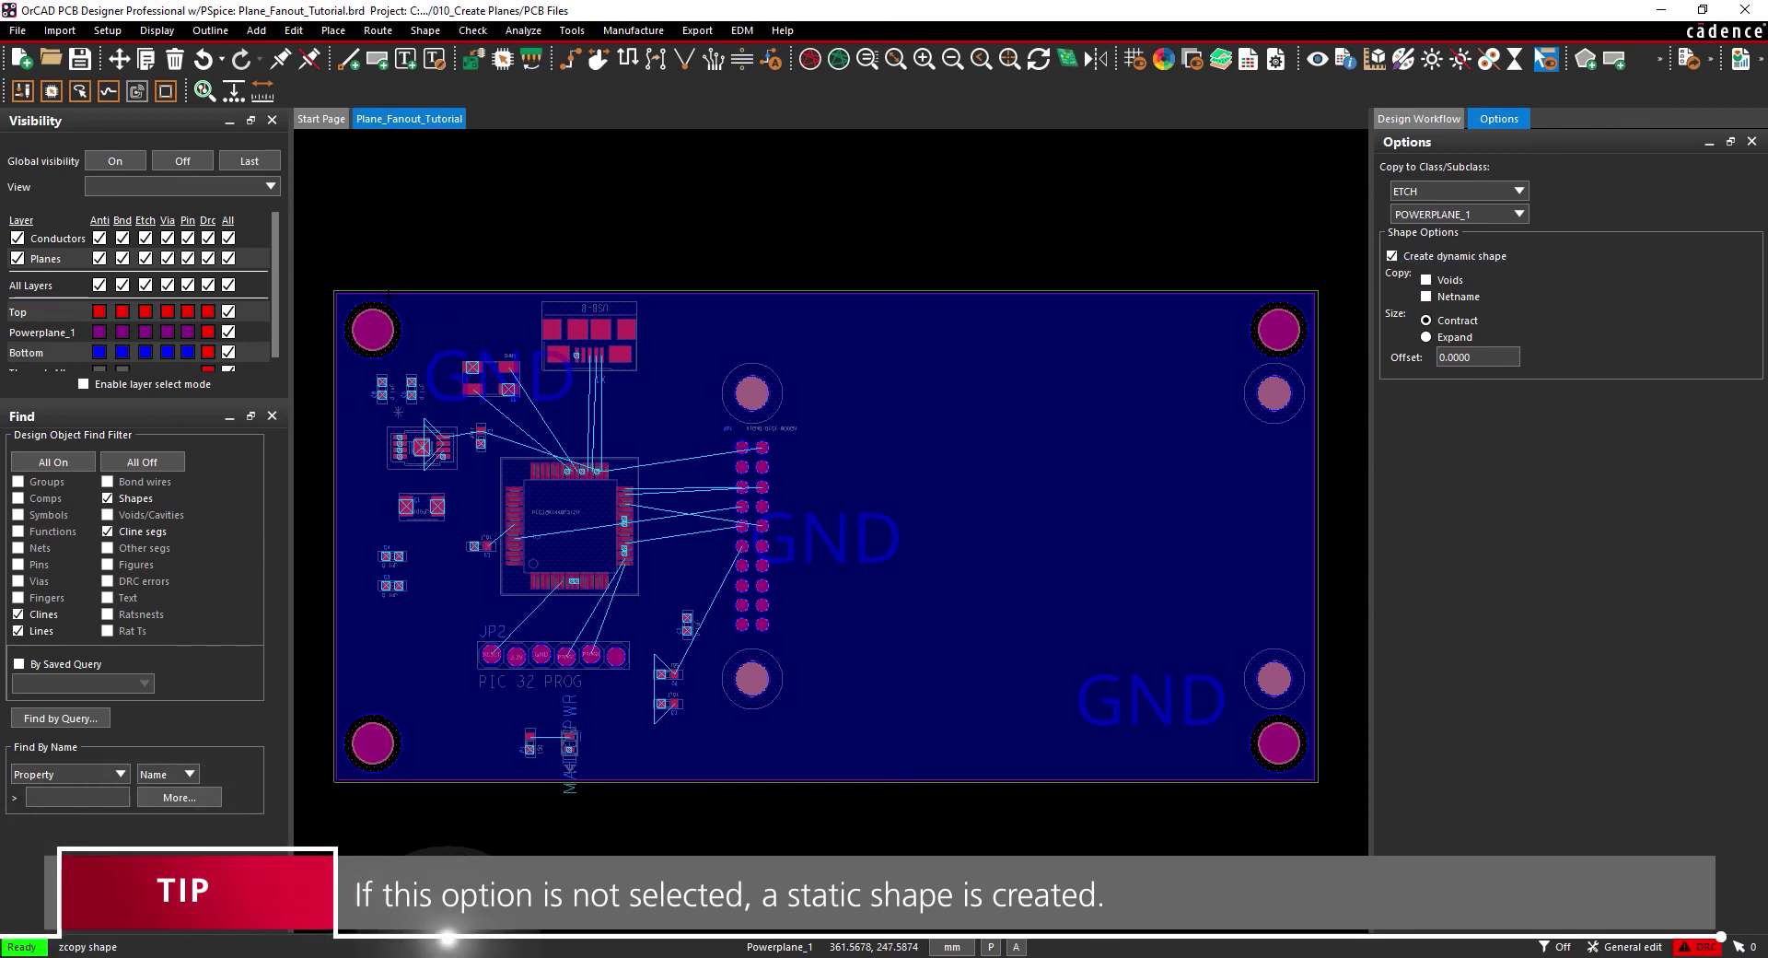
{"action": "left_click", "coordinate": [409, 259]}
{"action": "right_click", "coordinate": [409, 257]}
Step: Finish the Z-Copy and reassign the copied Powerplane_1 plane to the 3.3V net
{"action": "left_click", "coordinate": [445, 272]}
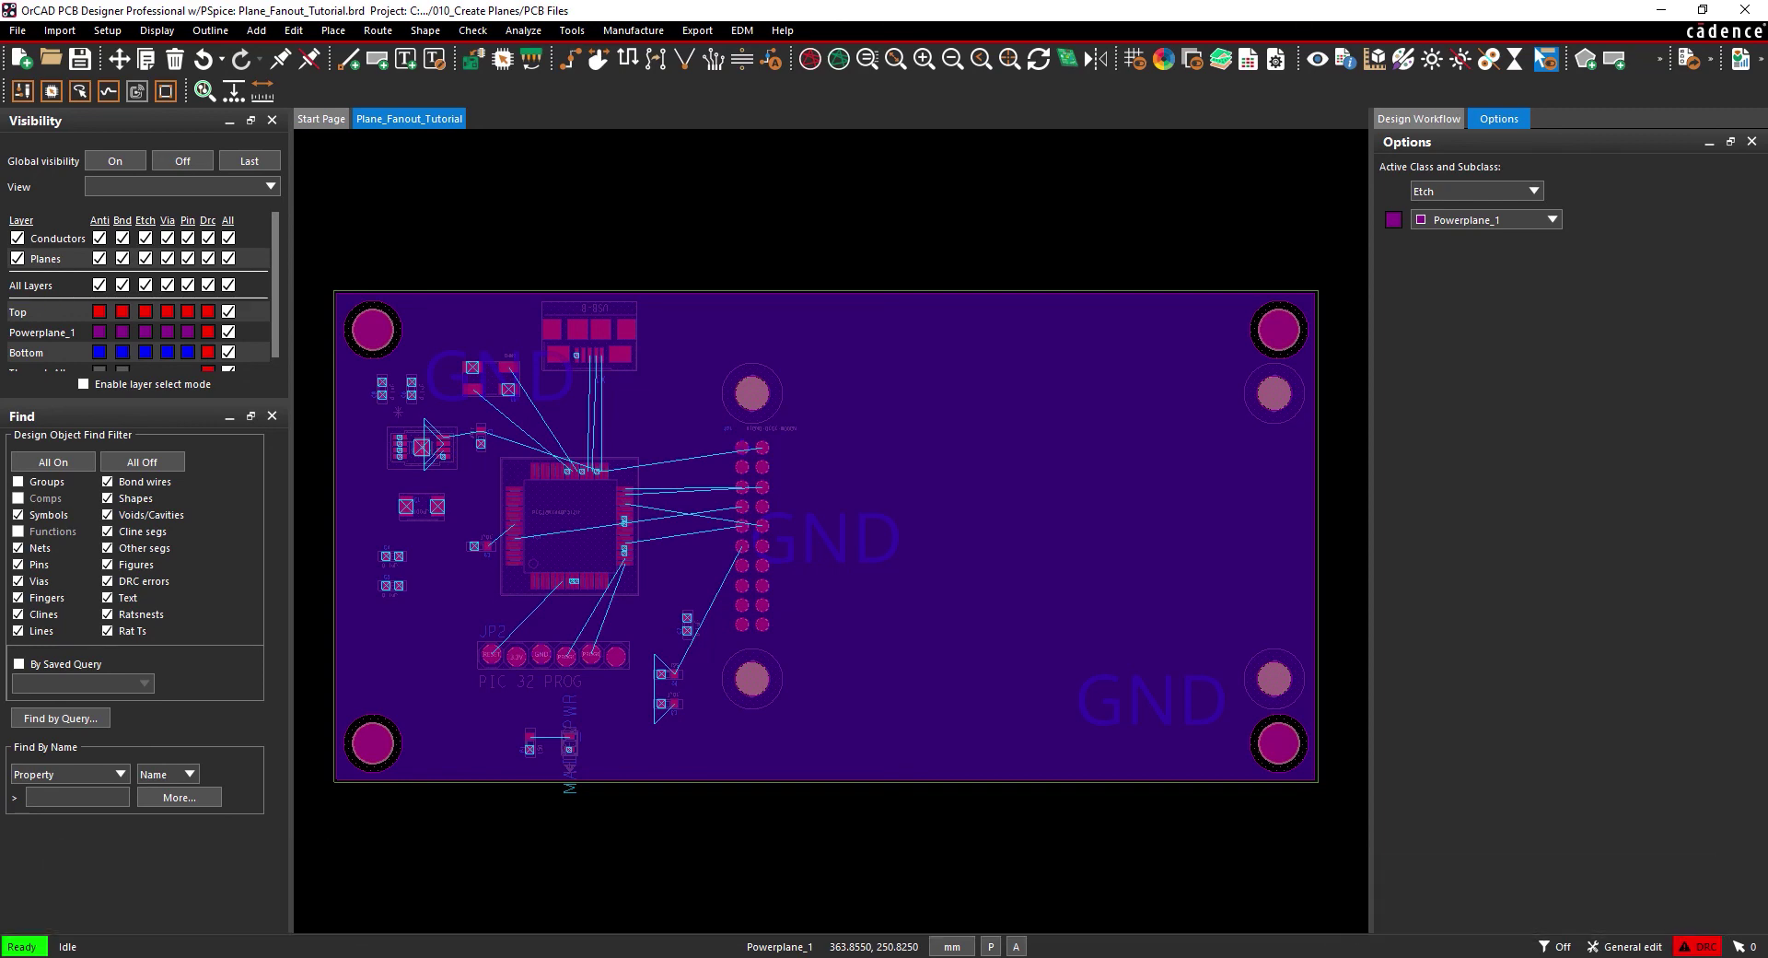
{"action": "left_click", "coordinate": [406, 296]}
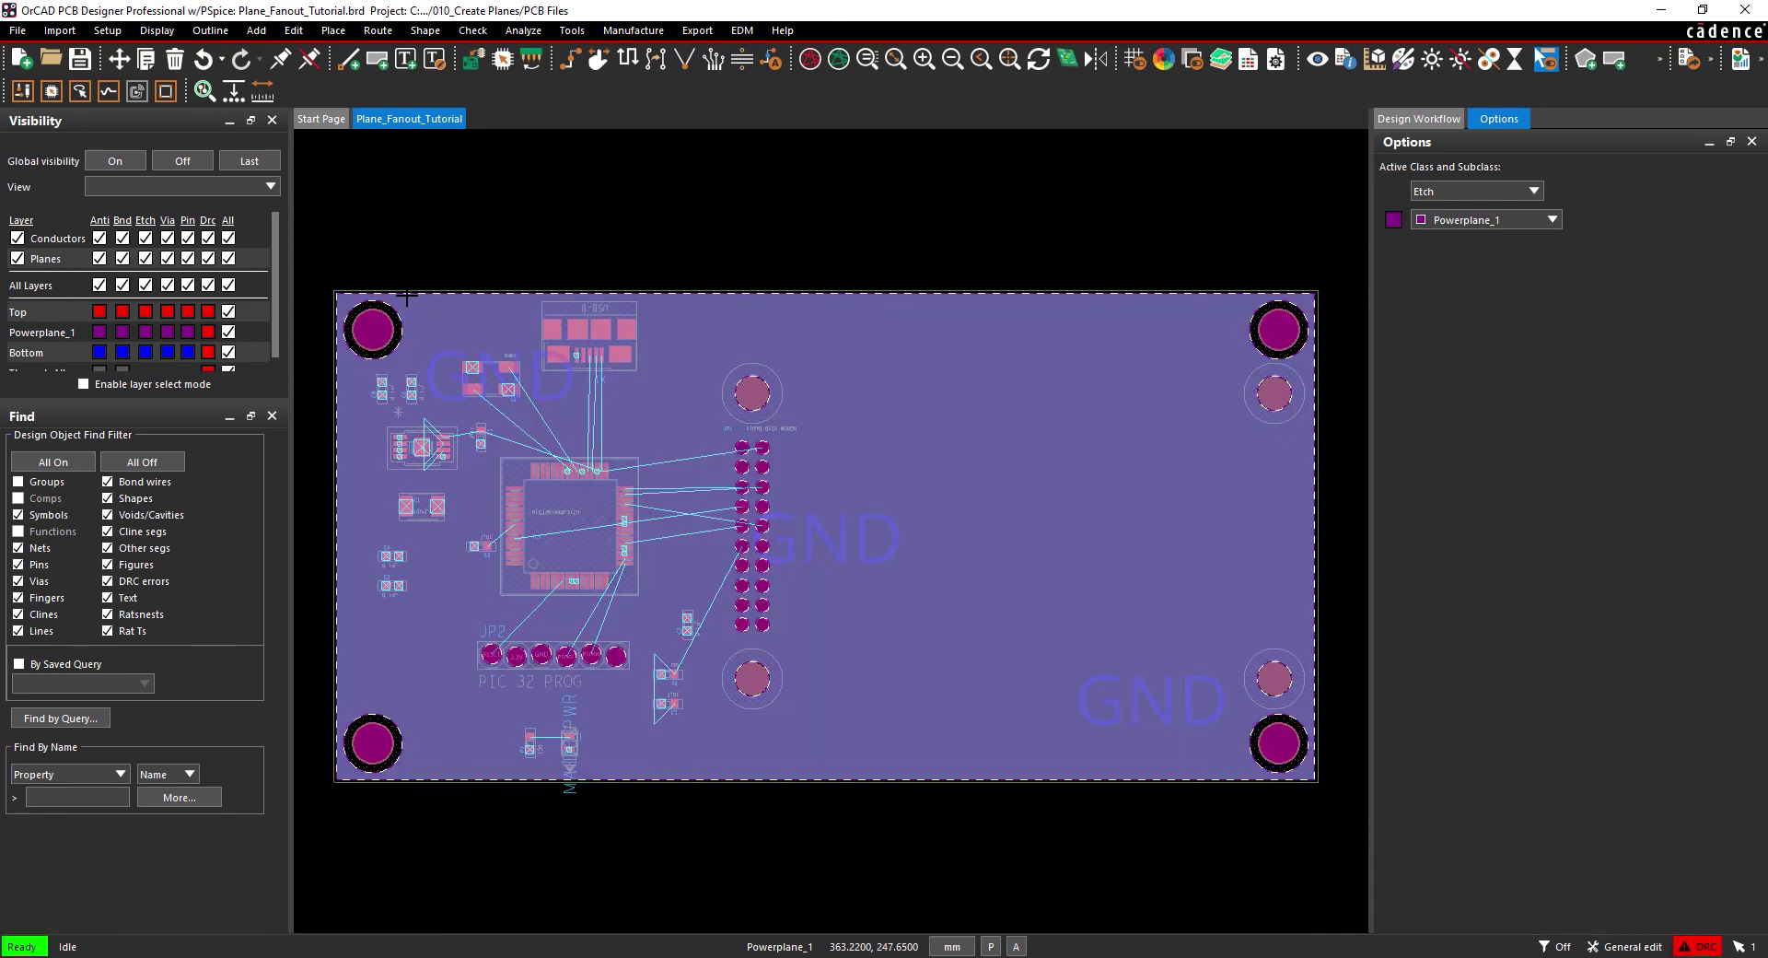
{"action": "right_click", "coordinate": [406, 296]}
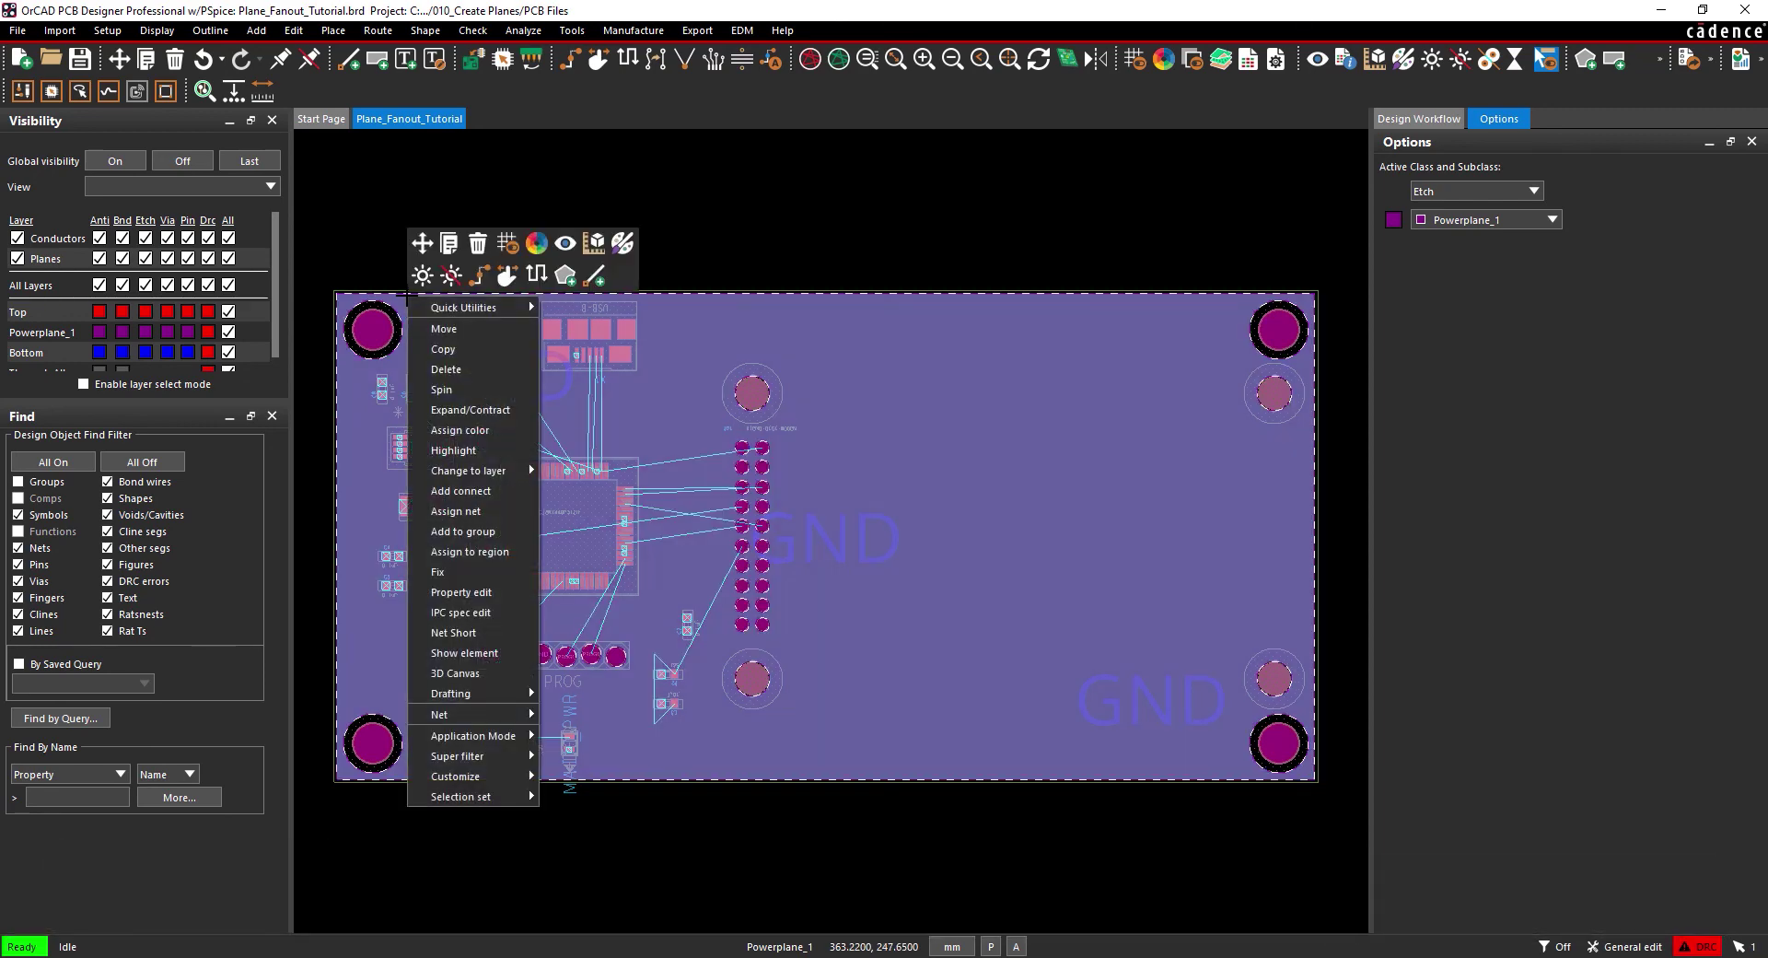
{"action": "left_click", "coordinate": [445, 507]}
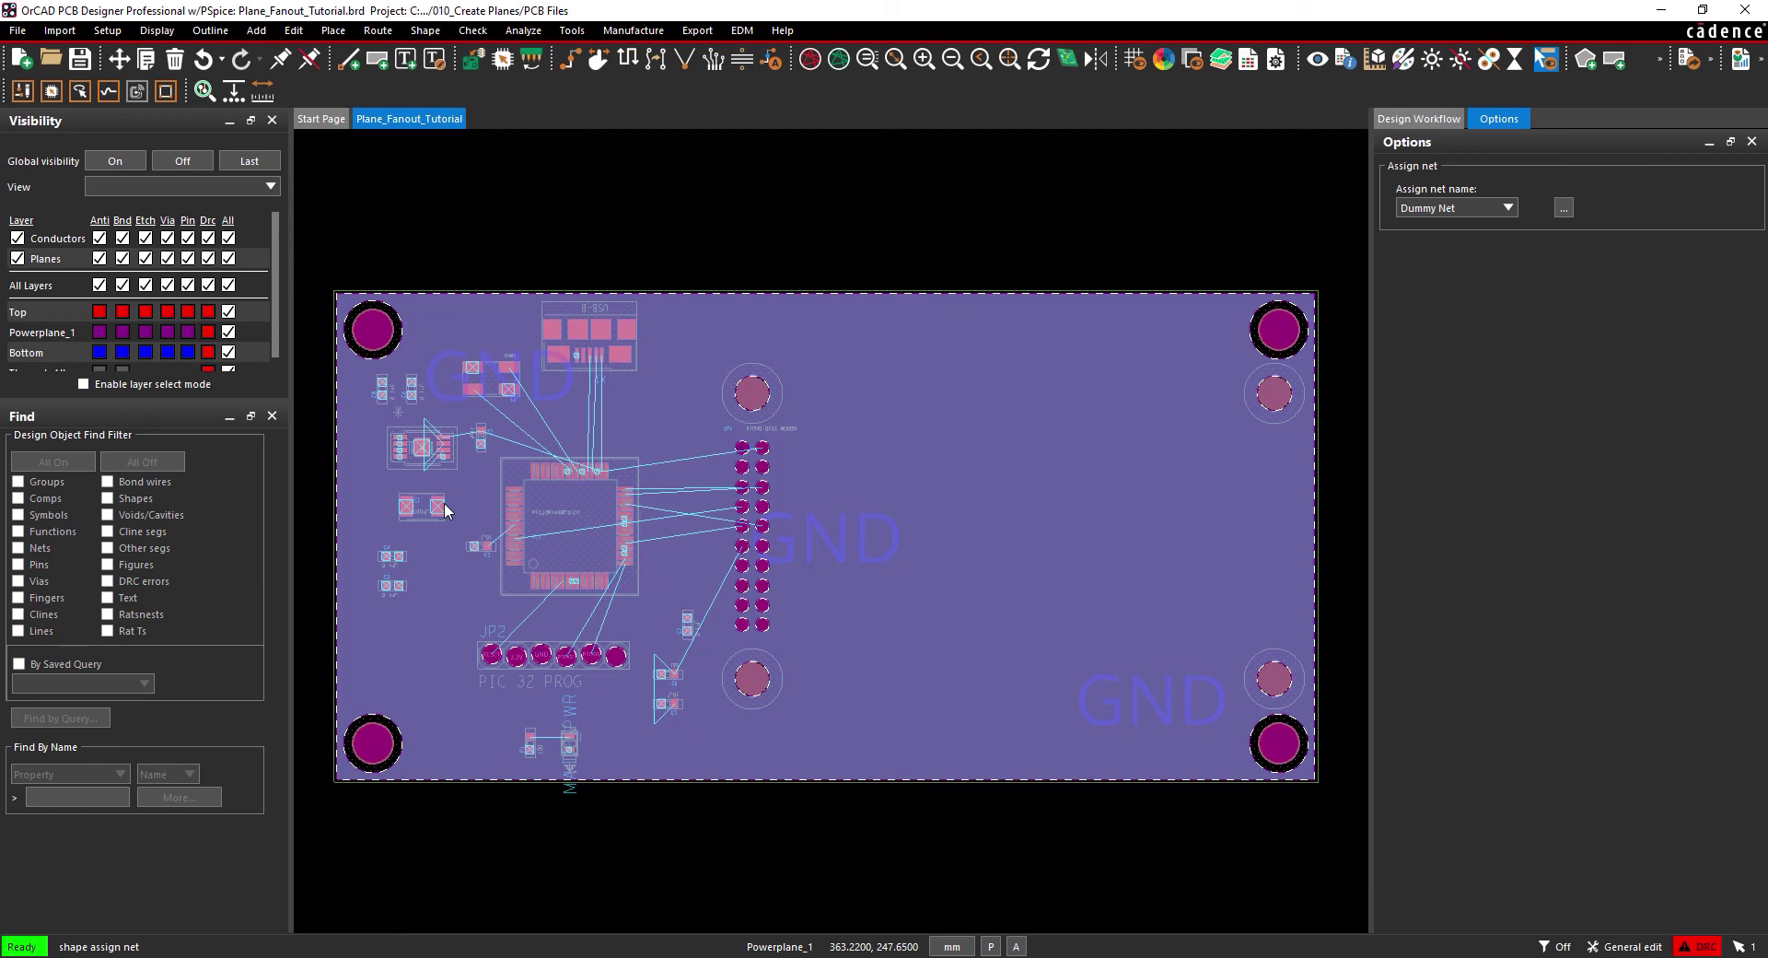
{"action": "left_click", "coordinate": [1510, 208]}
{"action": "left_click", "coordinate": [1490, 227]}
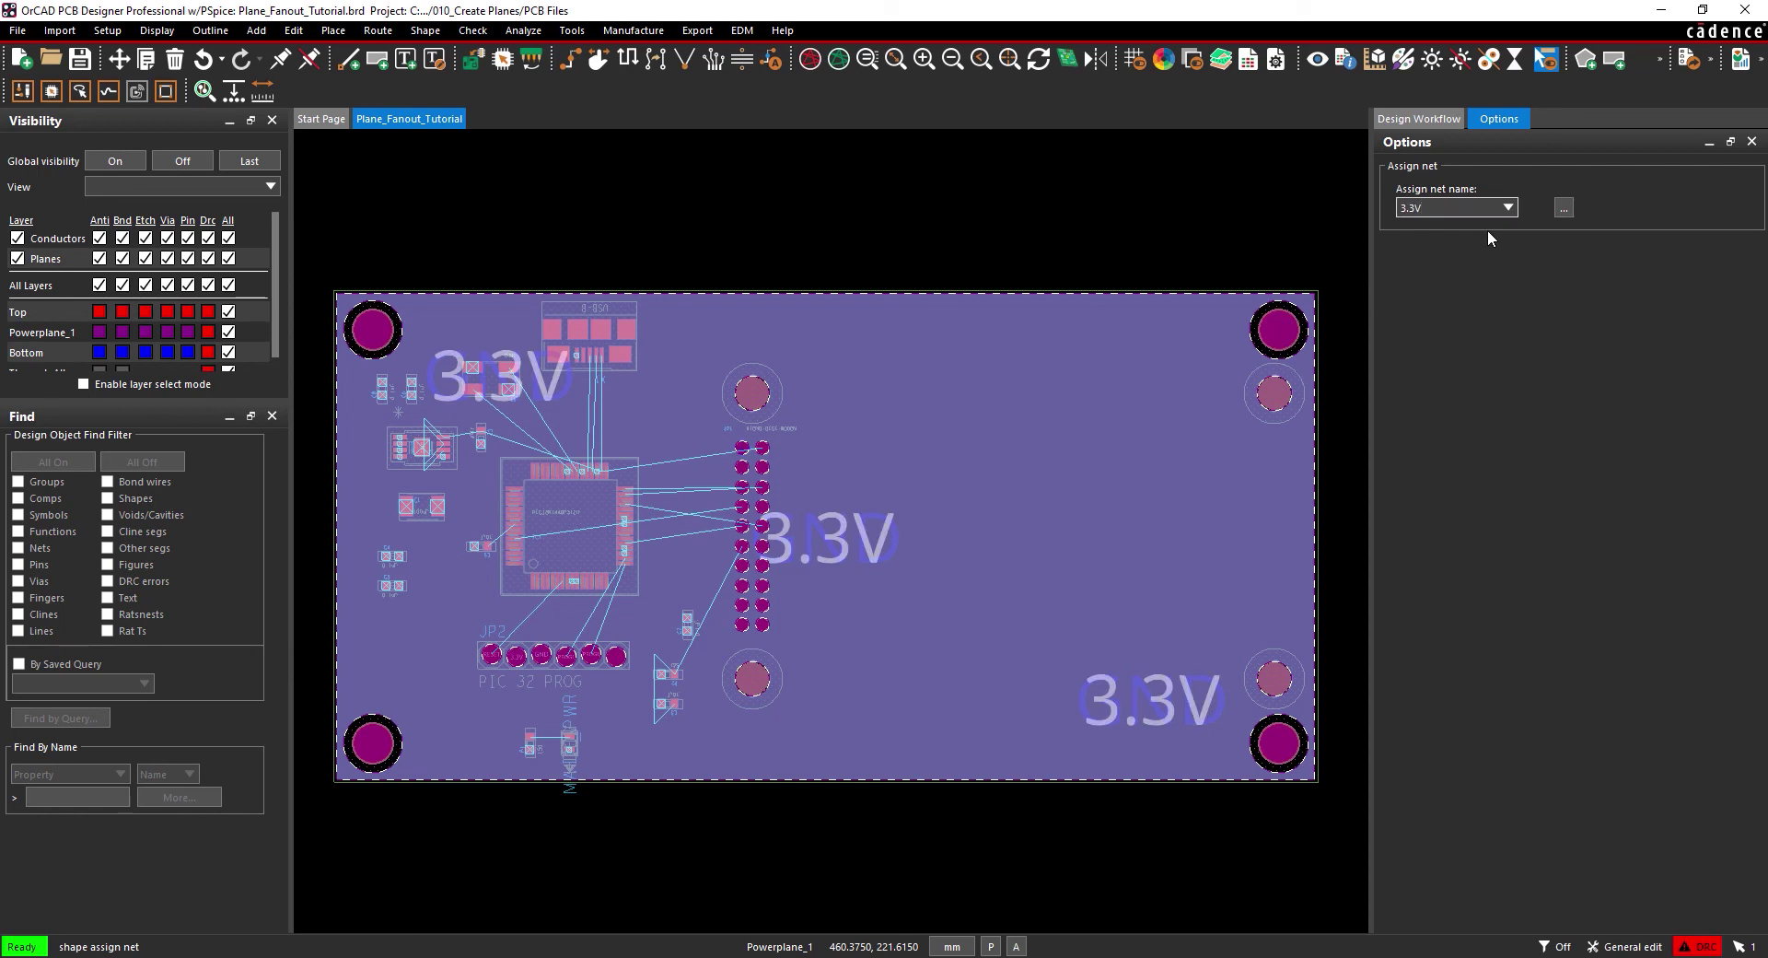
{"action": "right_click", "coordinate": [1072, 221]}
{"action": "left_click", "coordinate": [1091, 231]}
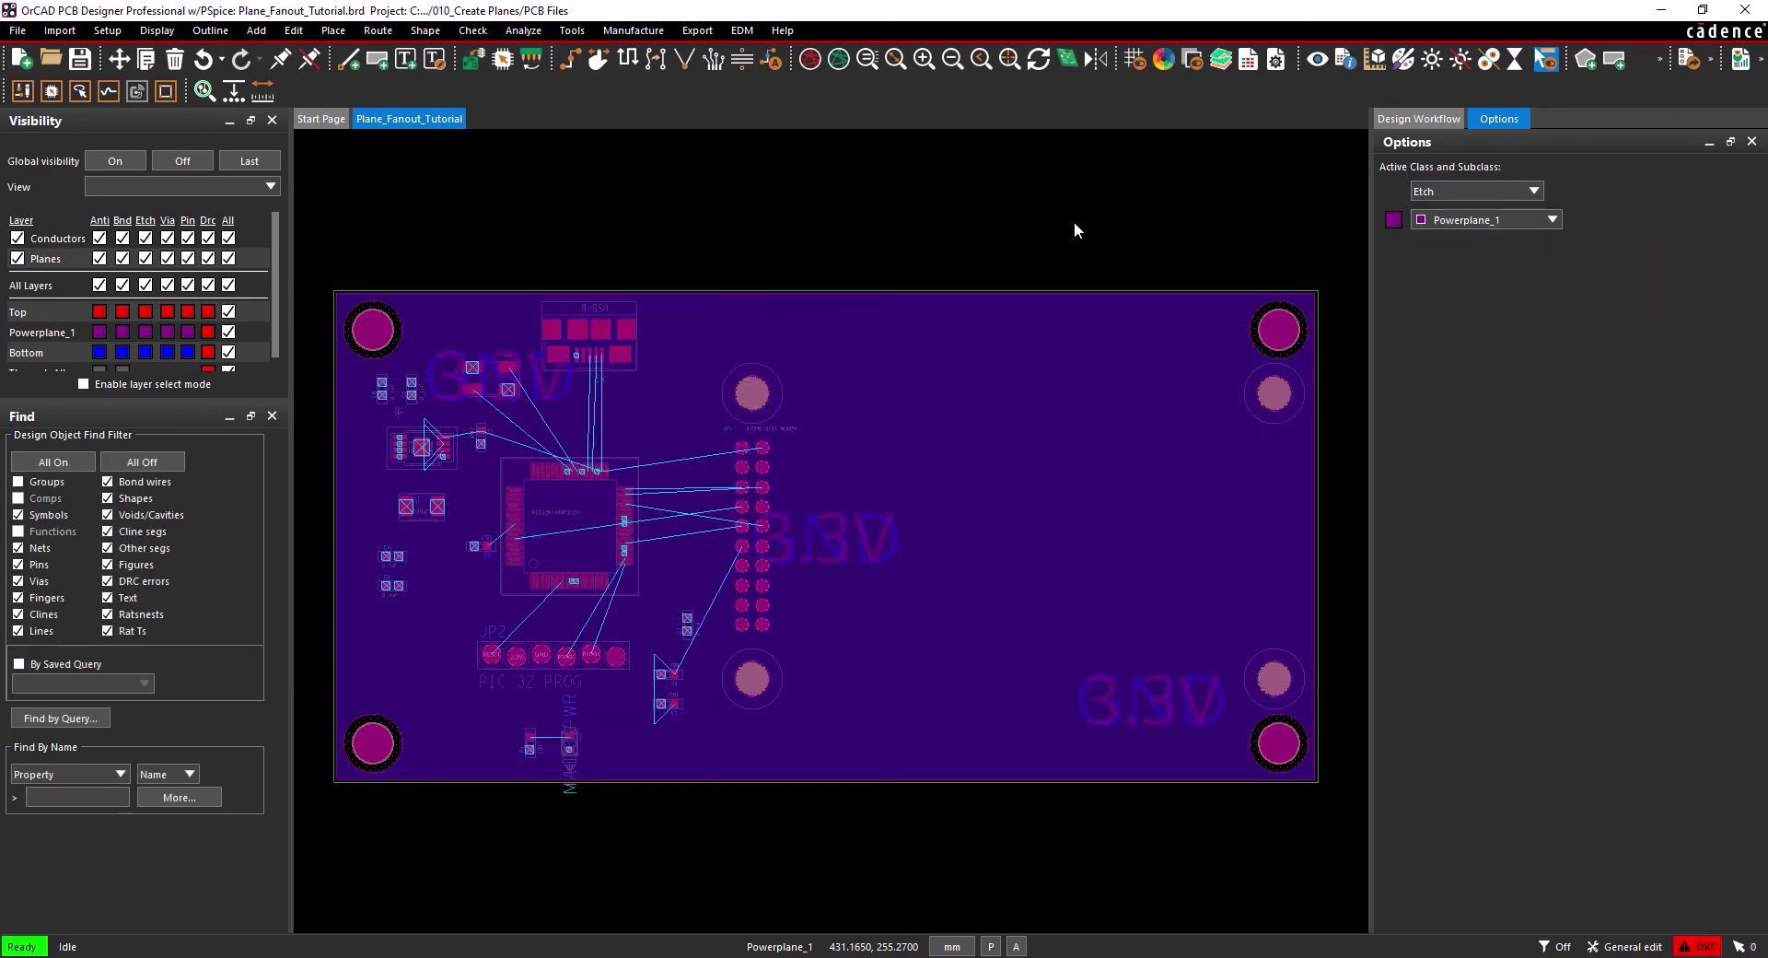